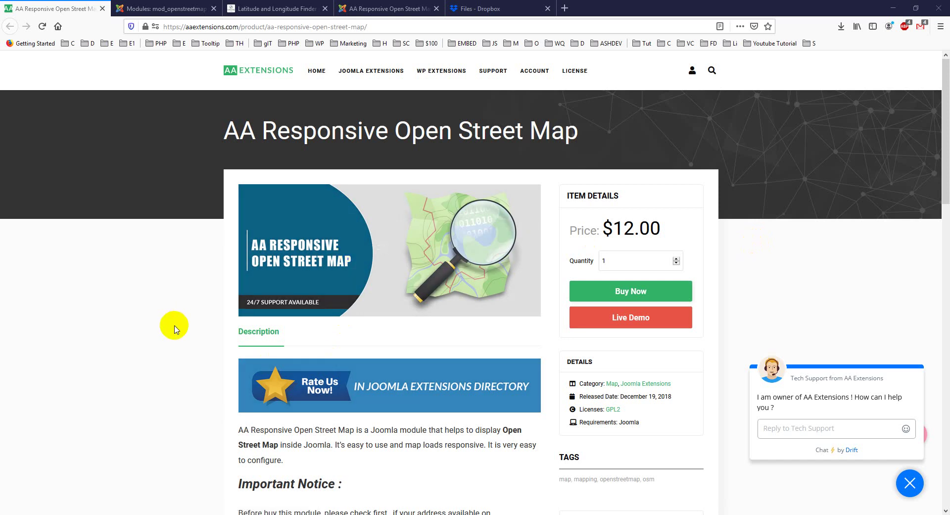
- Scroll the AA Responsive Open Street Map product page down to the Important Notice and Features list
scroll(175, 330, "down", 3)
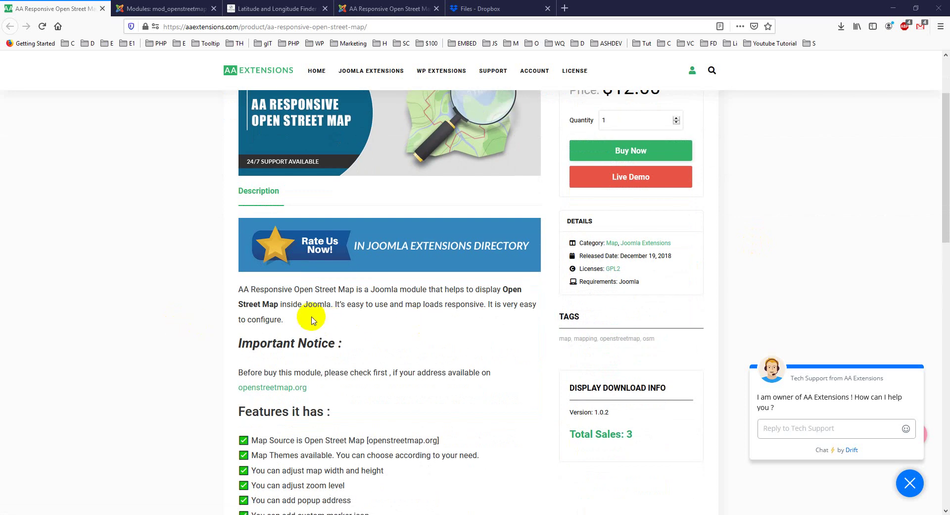
scroll(331, 315, "down", 1)
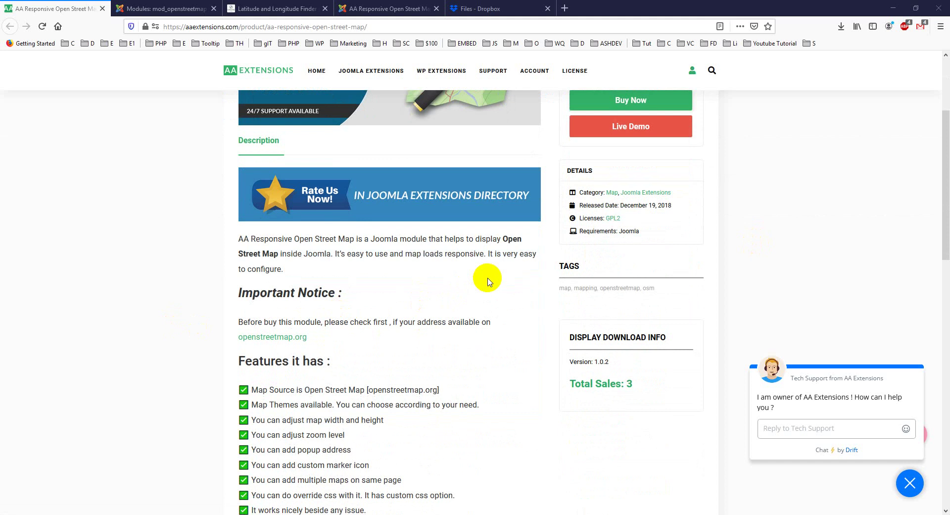
scroll(477, 311, "down", 1)
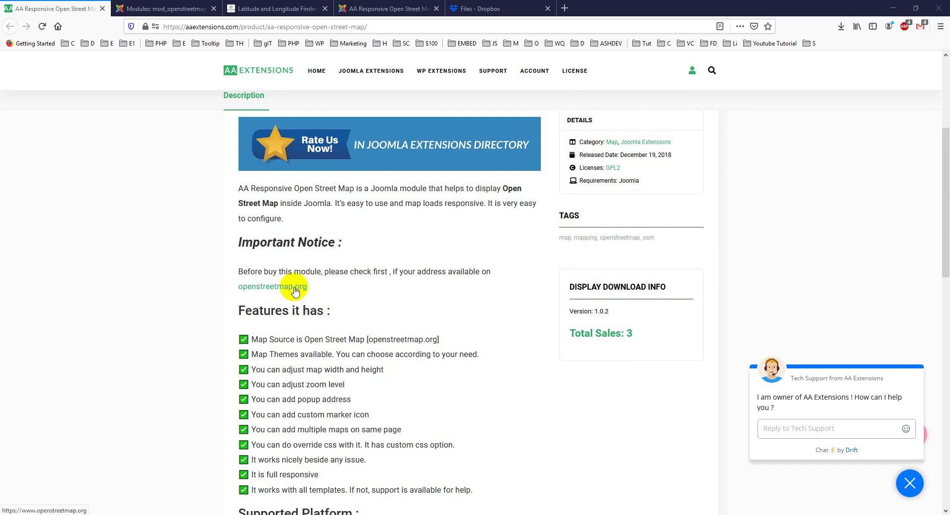
- Open openstreetmap.org in a new tab and search for Dhaka, Bangladesh
right_click(295, 291)
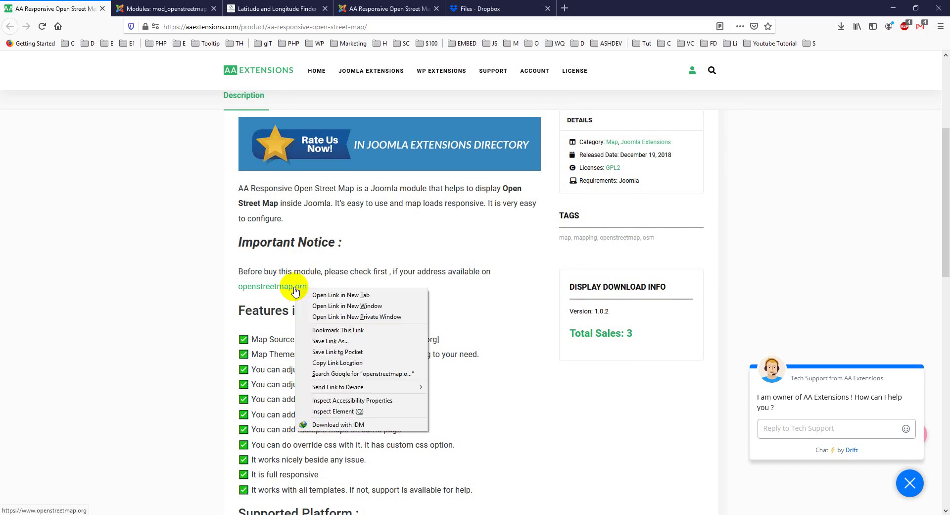
left_click(319, 295)
left_click(153, 8)
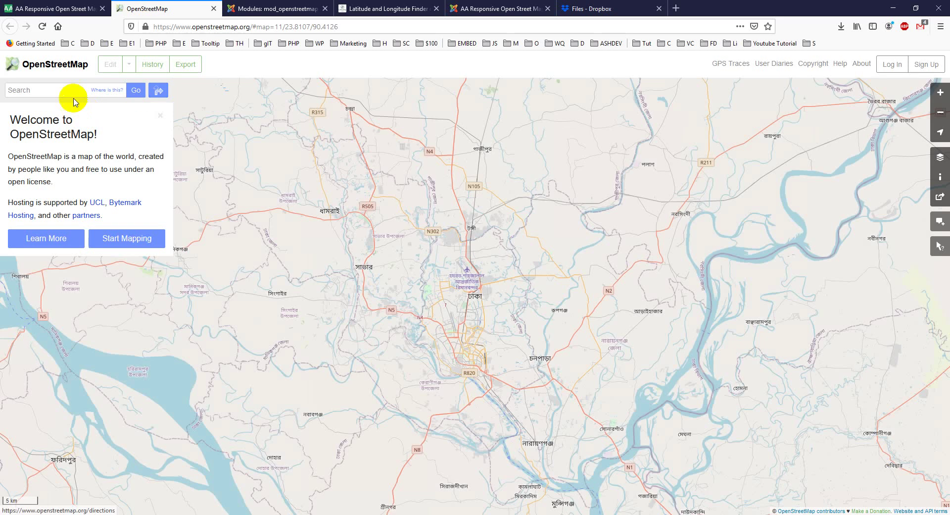
left_click(69, 91)
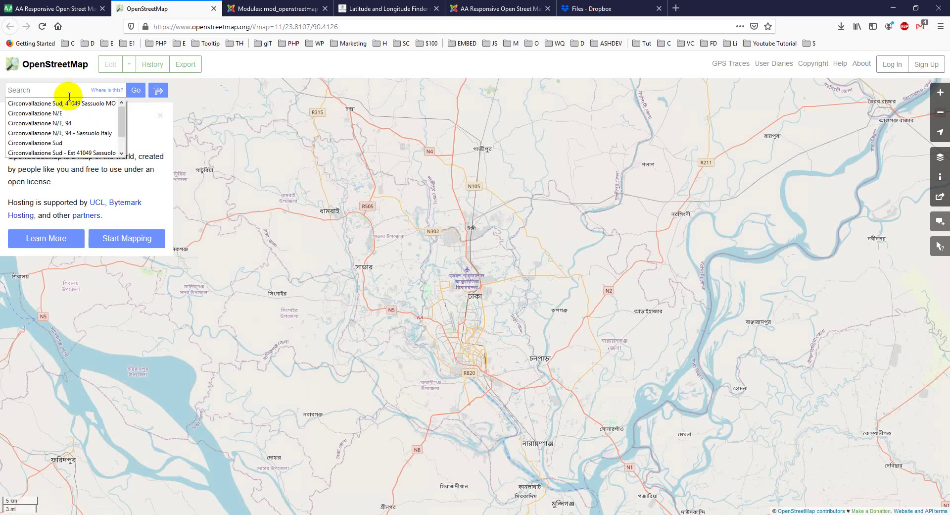
type("Dhaka,")
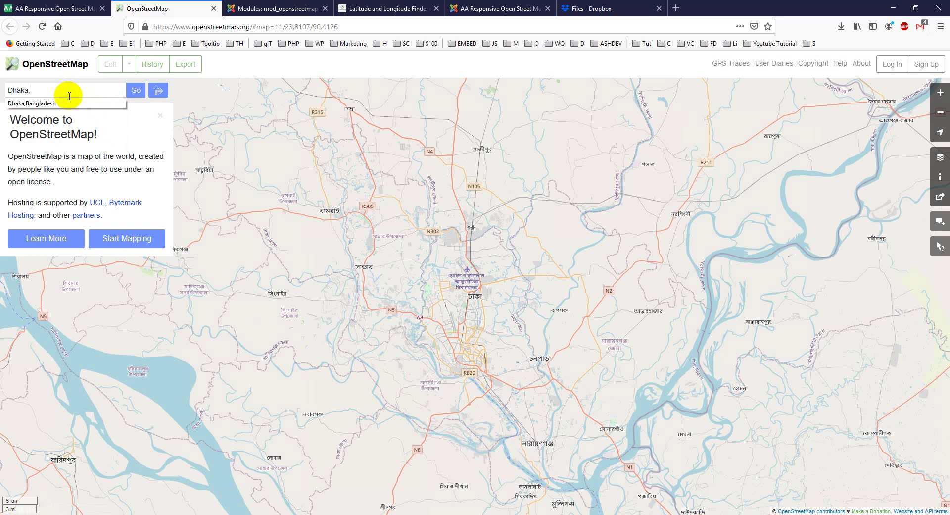
left_click(32, 103)
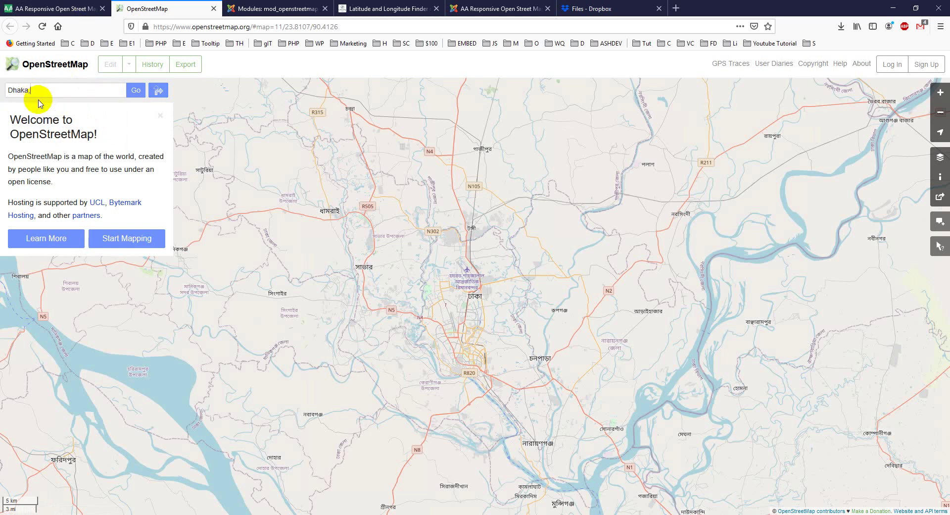
left_click(134, 93)
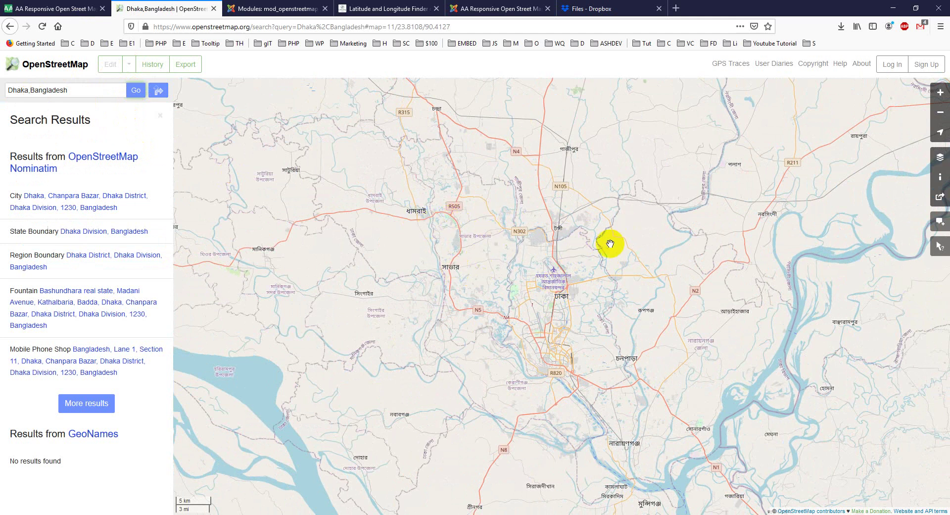
- Review the product page's features again, then return to the mod_openstreetmap module editor
left_click(271, 9)
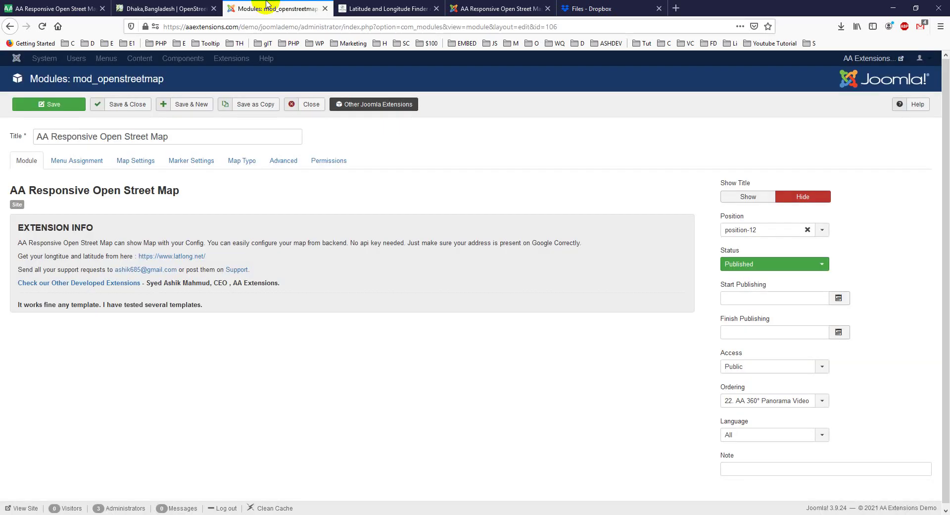
left_click(191, 5)
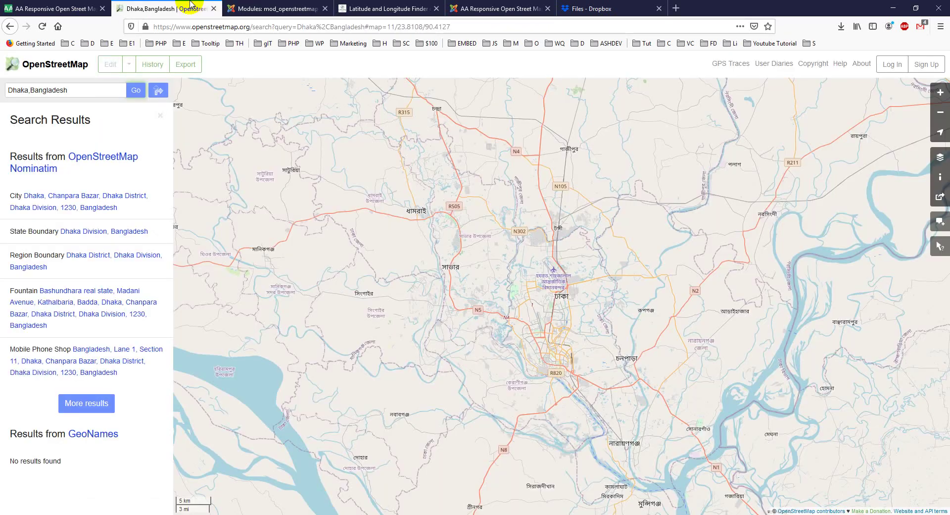
left_click(52, 8)
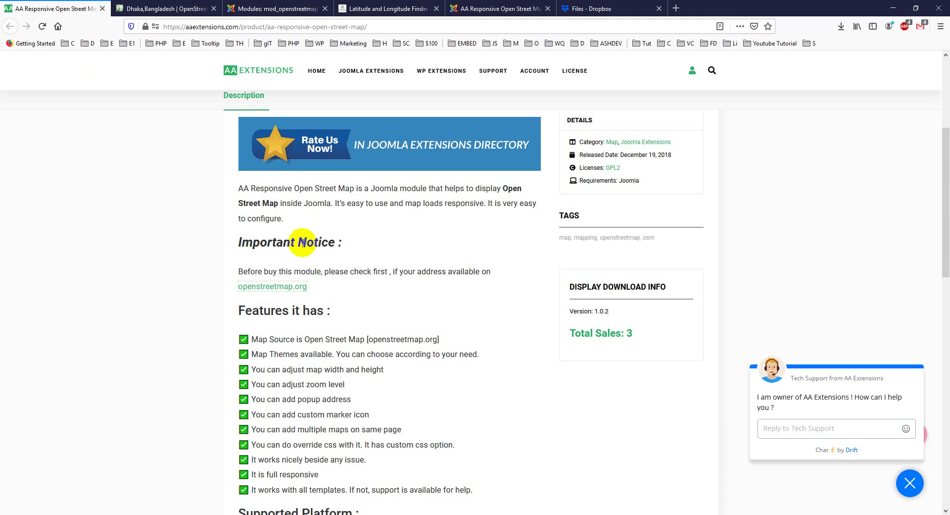
scroll(303, 250, "down", 2)
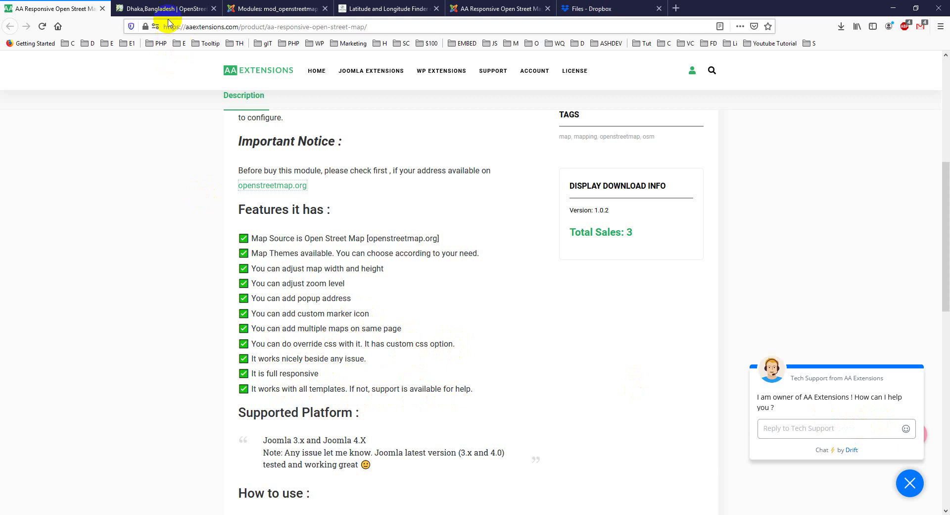
left_click(253, 7)
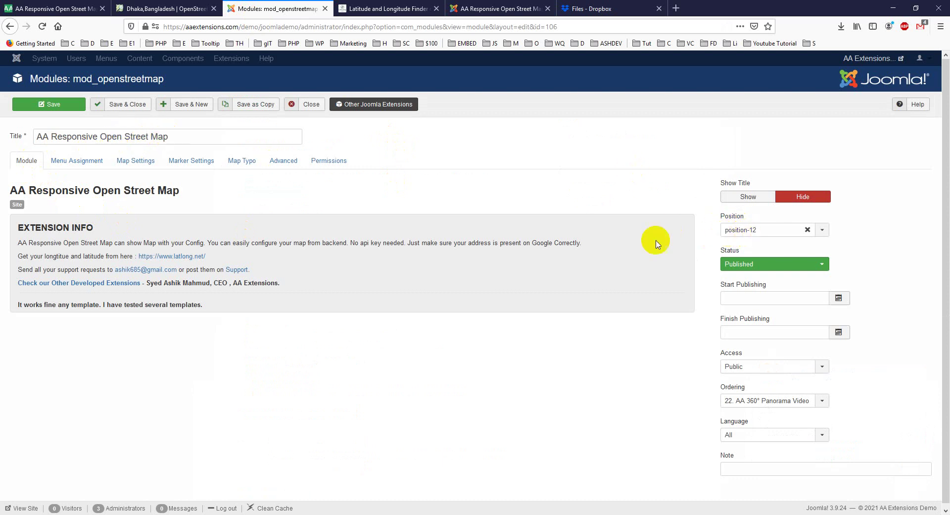
- Check Menu Assignment, then view Map Settings with latitude, longitude, zoom 15 and height 400
left_click(75, 162)
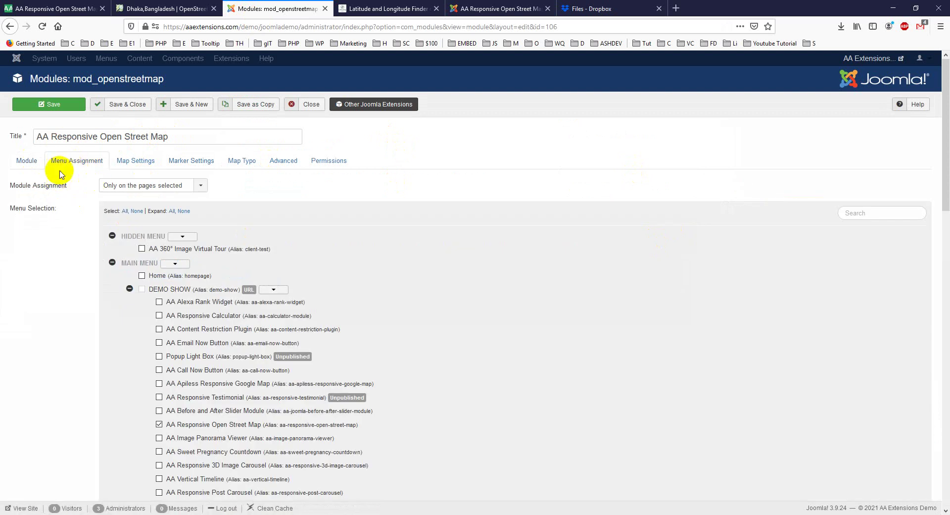
left_click(131, 163)
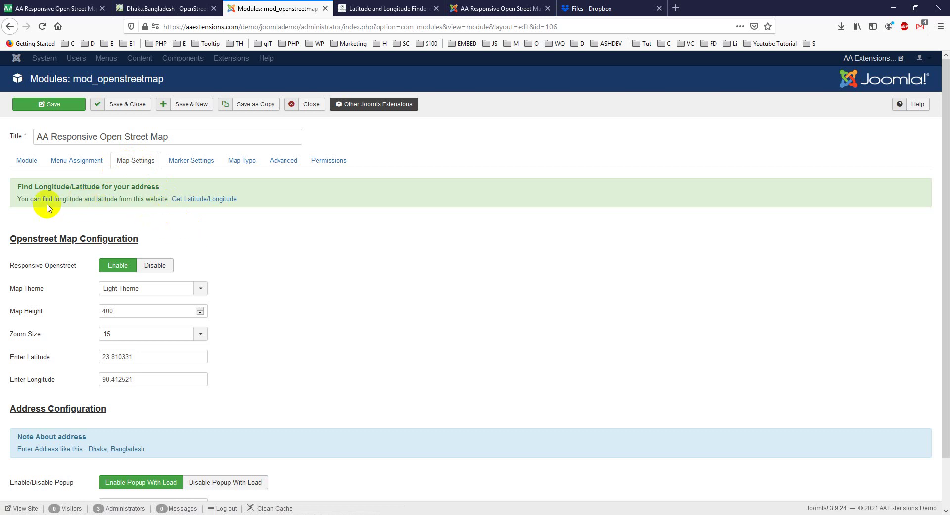
- Look up Dhaka, Bangladesh on LatLong.net and copy its latitude 23.810331
left_click(212, 201)
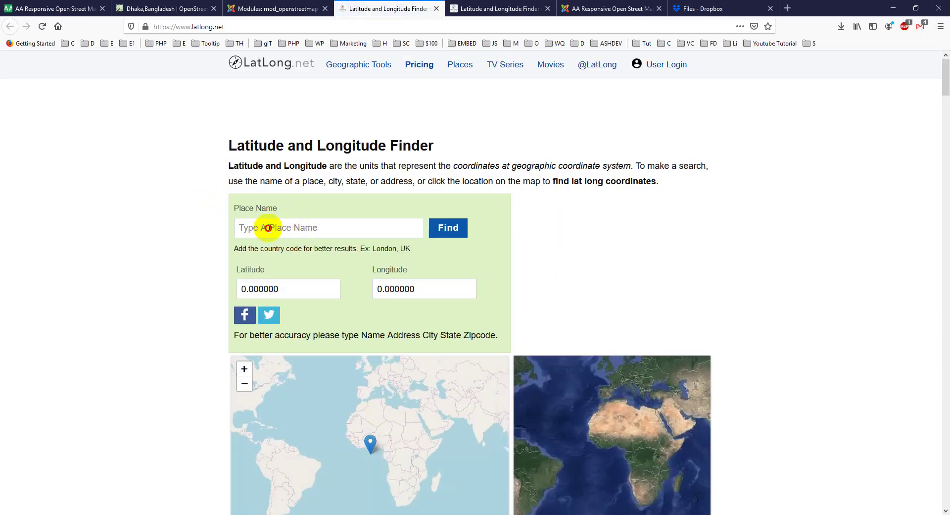
left_click(268, 228)
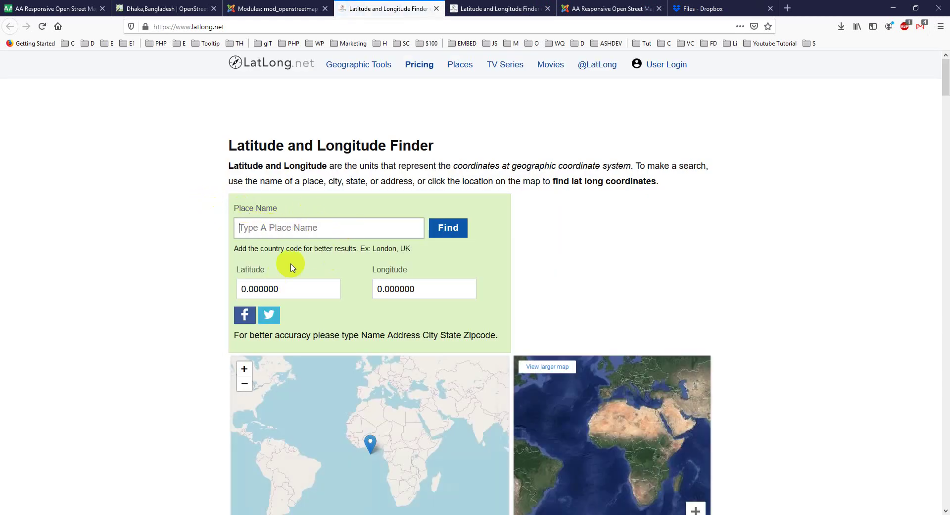
type("DHa")
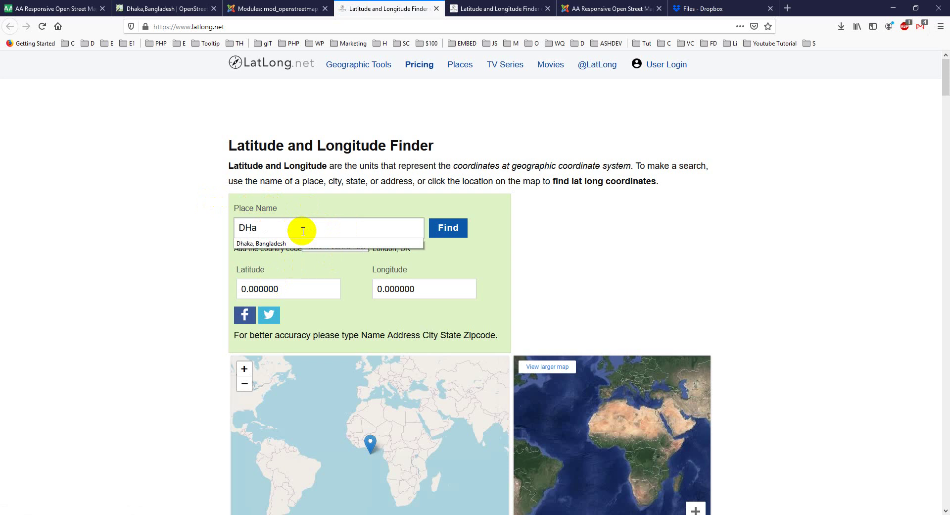
left_click(296, 243)
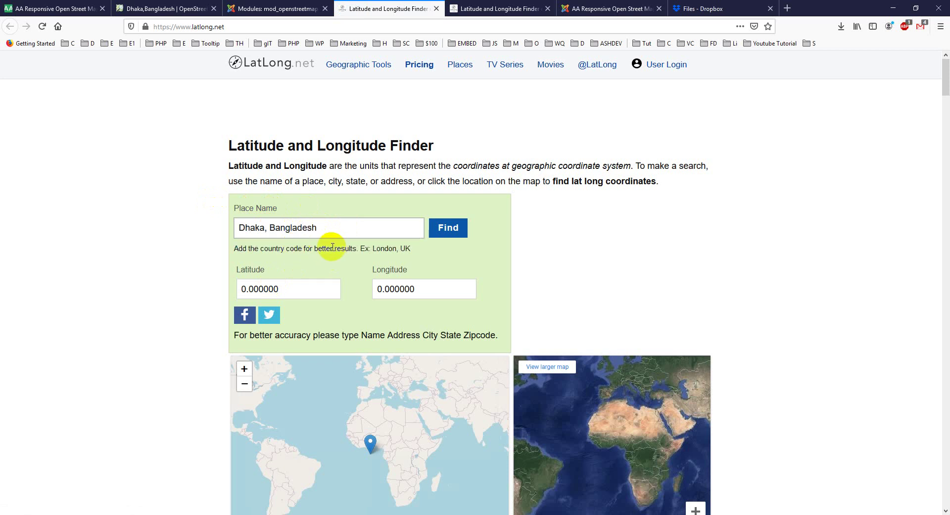
left_click(437, 236)
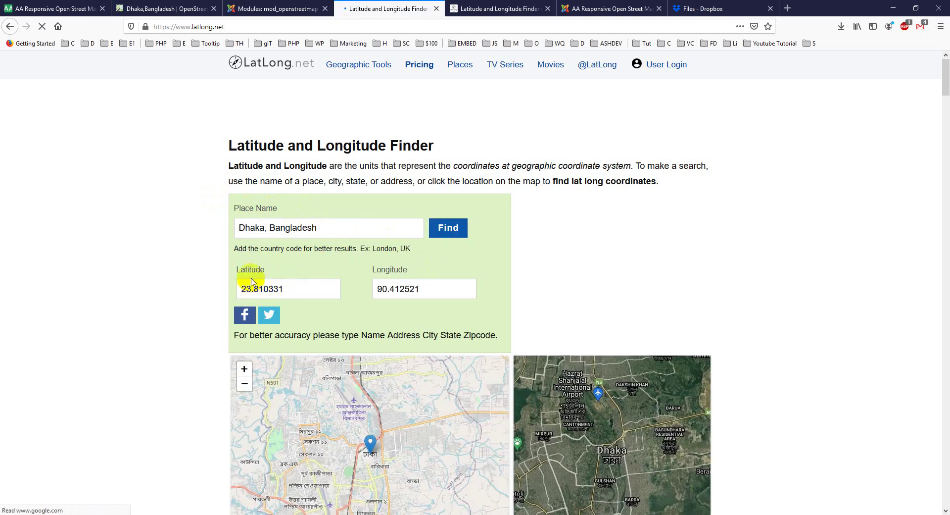
left_click_drag(295, 288, 235, 288)
key("ctrl+c")
left_click_drag(434, 288, 375, 288)
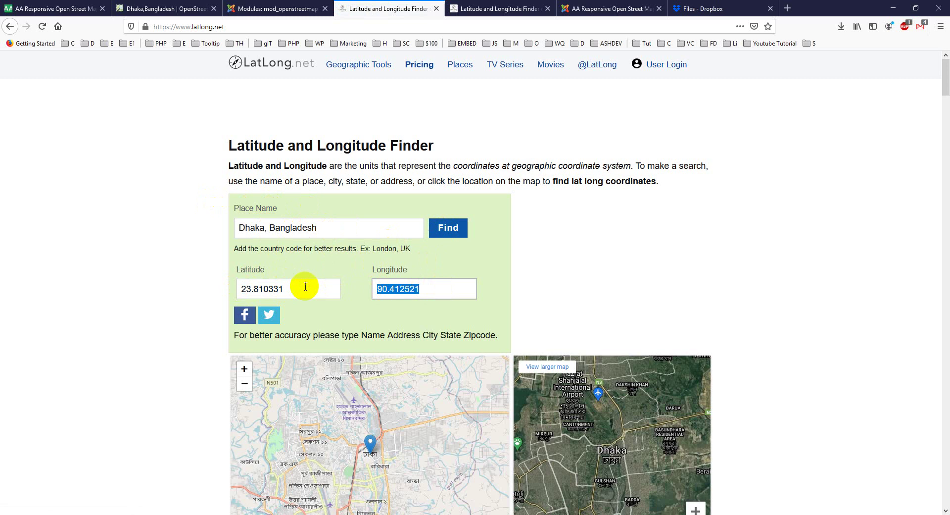
left_click_drag(303, 289, 237, 288)
- Paste latitude 23.810331 and longitude 90.412521 into the module, and choose Grayscale Theme
left_click(267, 9)
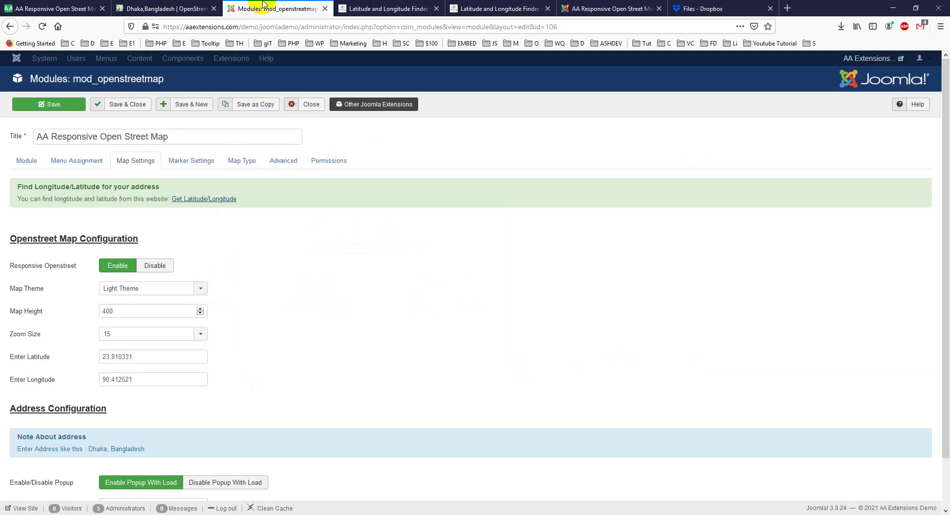
left_click_drag(158, 357, 37, 357)
key("ctrl+v")
left_click(386, 8)
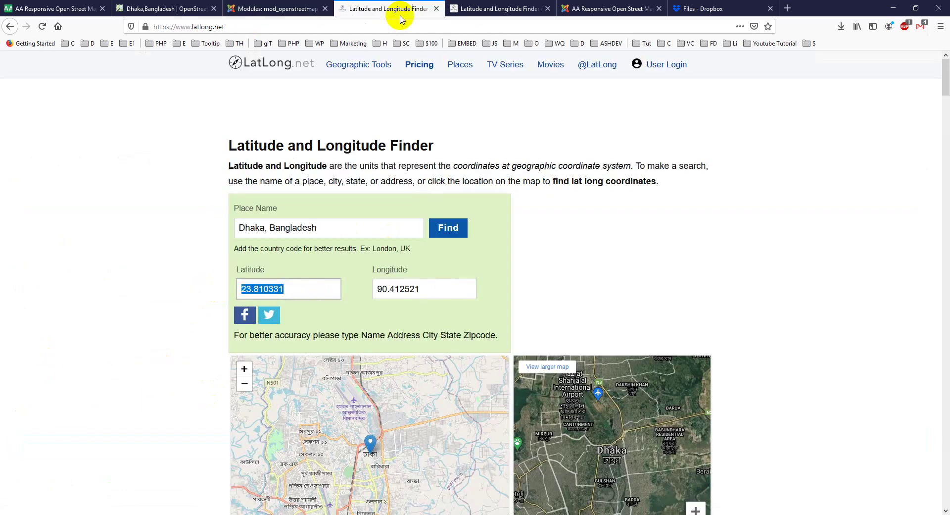
left_click_drag(447, 289, 375, 288)
key("ctrl+c")
left_click(275, 8)
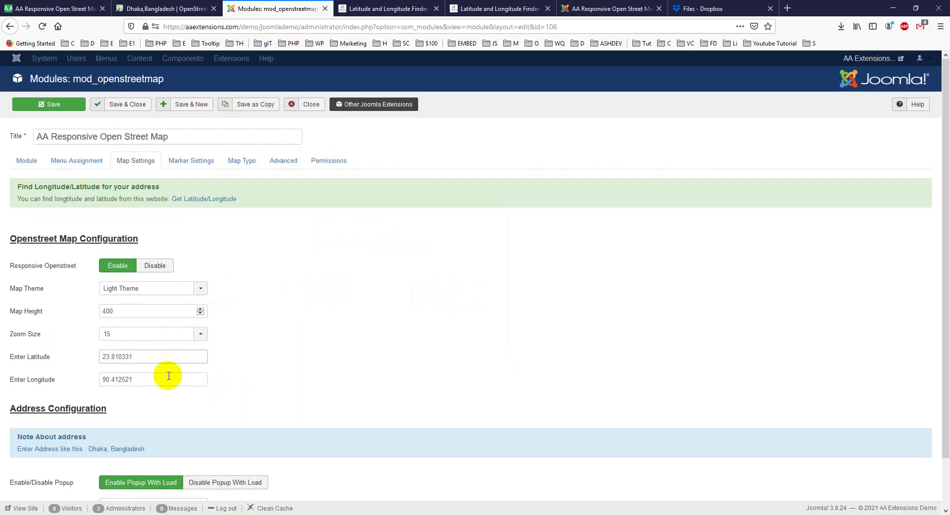
left_click_drag(165, 379, 74, 381)
key("ctrl+v")
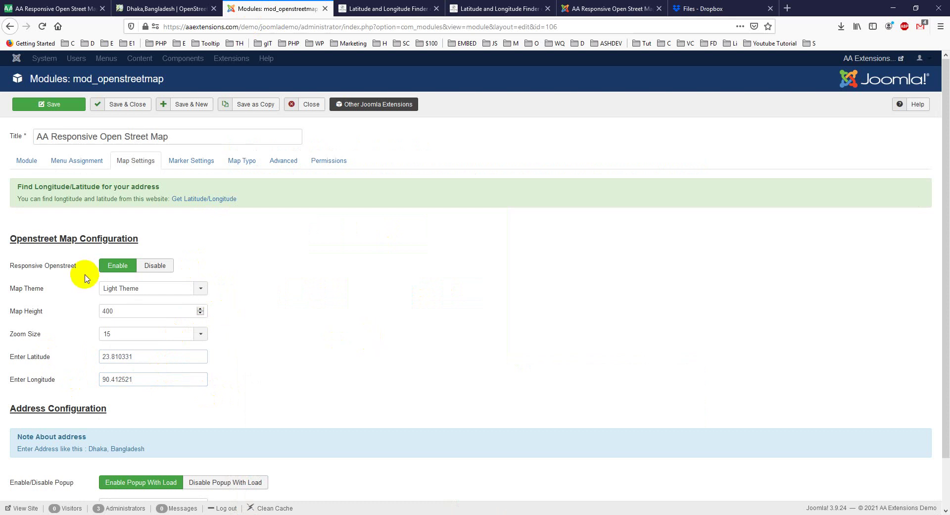
left_click(126, 292)
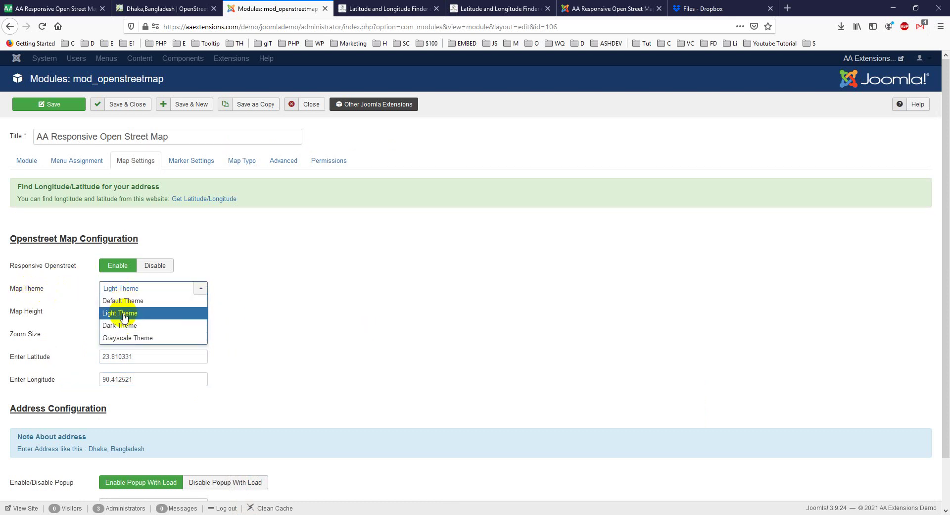
left_click(130, 339)
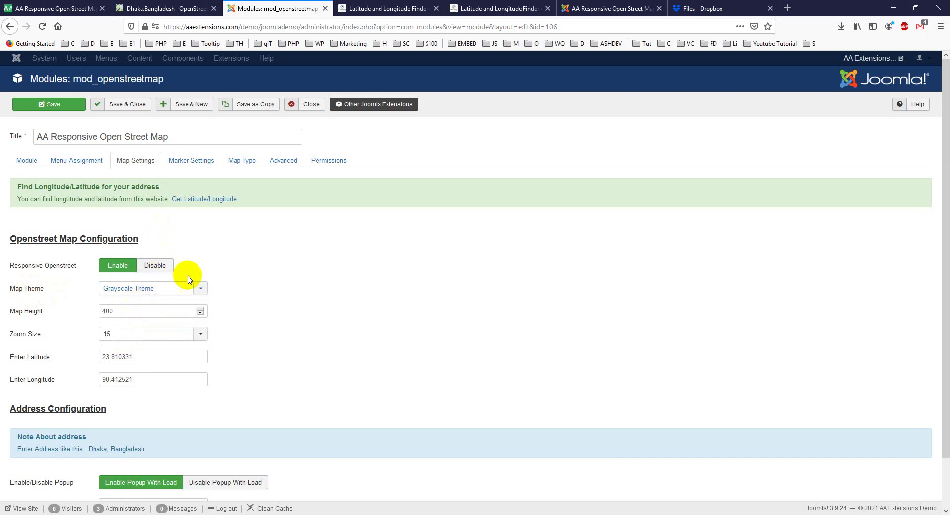
scroll(75, 315, "down", 2)
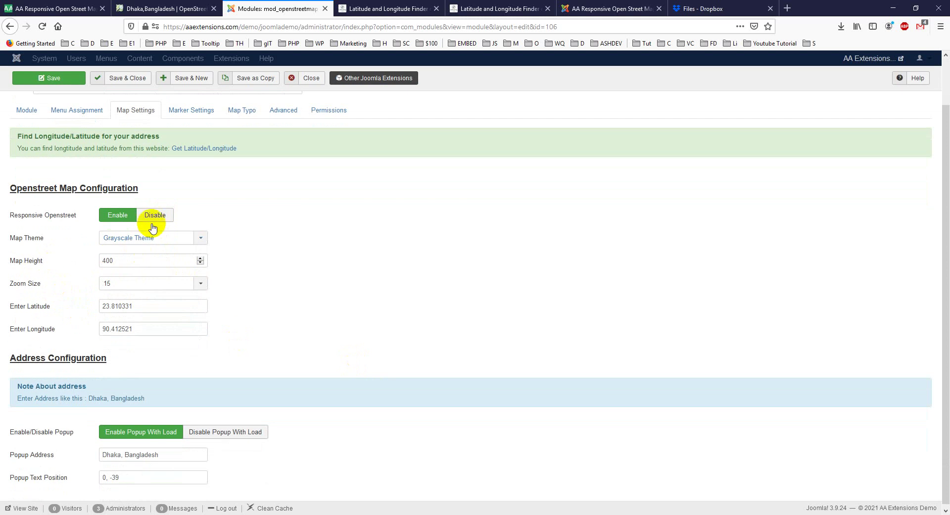
left_click(109, 217)
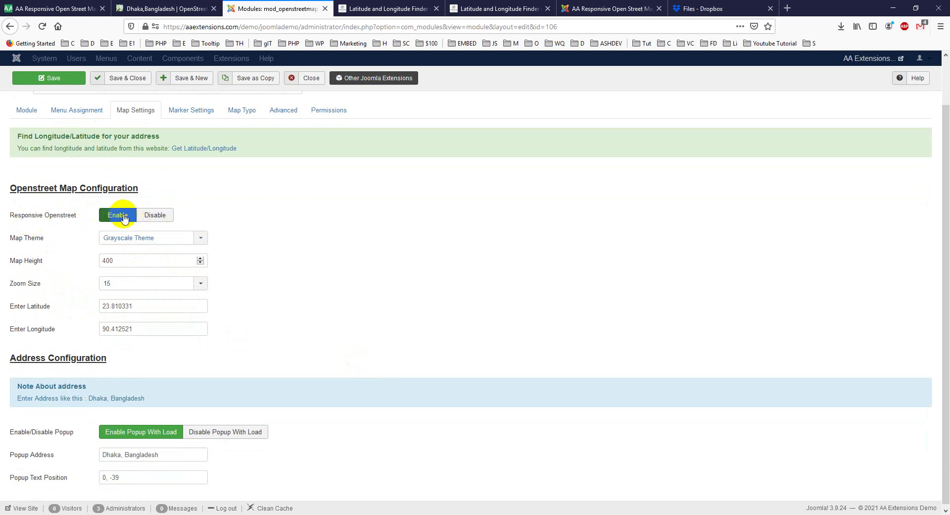
mouse_move(43, 216)
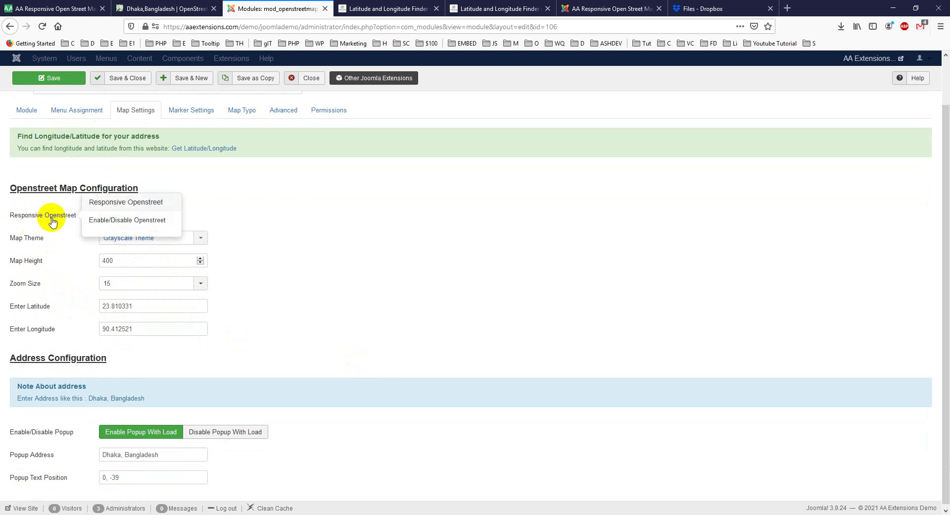
left_click(126, 221)
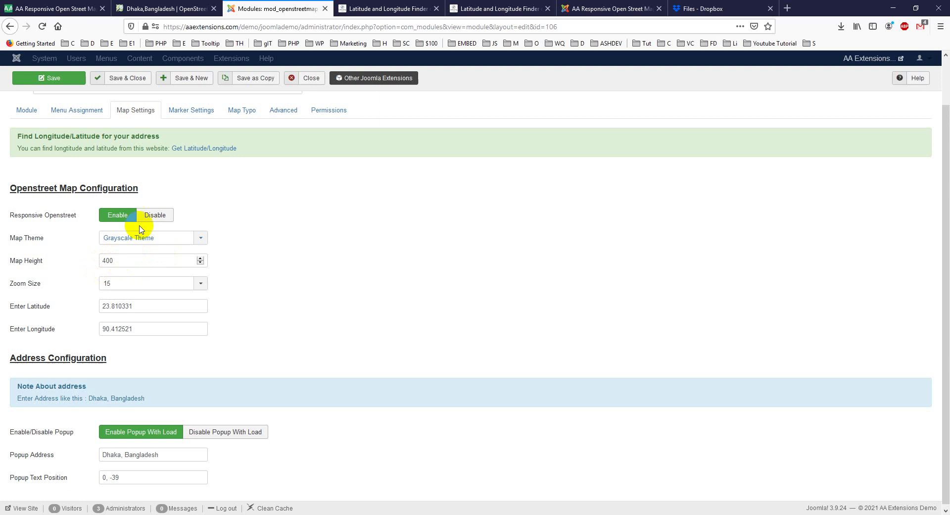
left_click(153, 215)
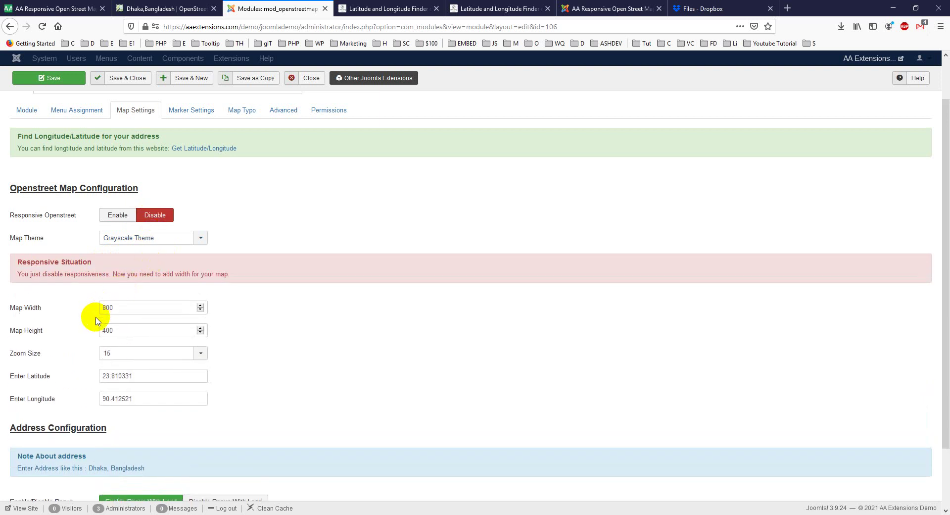
left_click(117, 214)
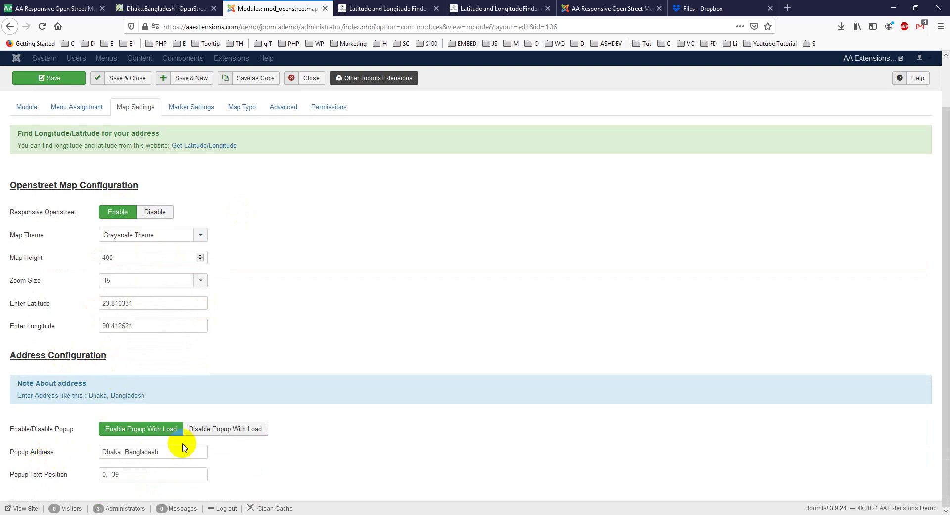
left_click(210, 431)
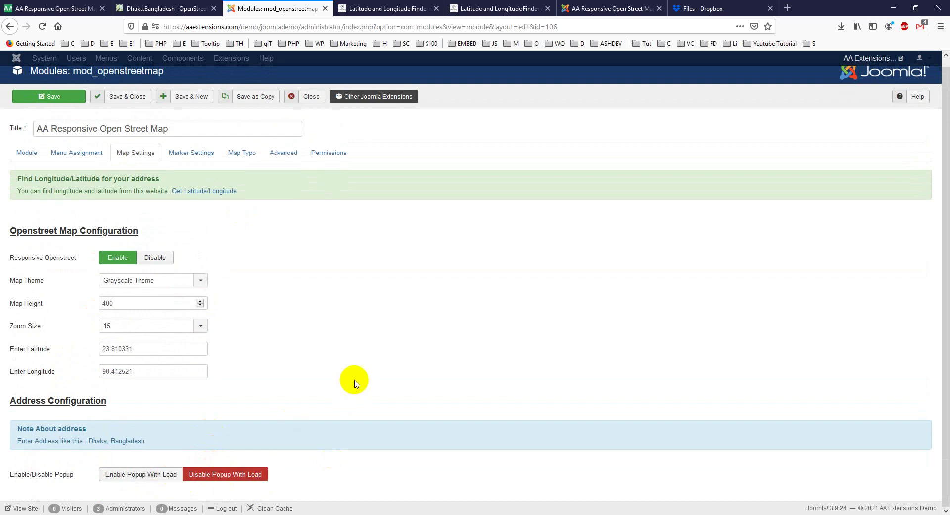
left_click(144, 474)
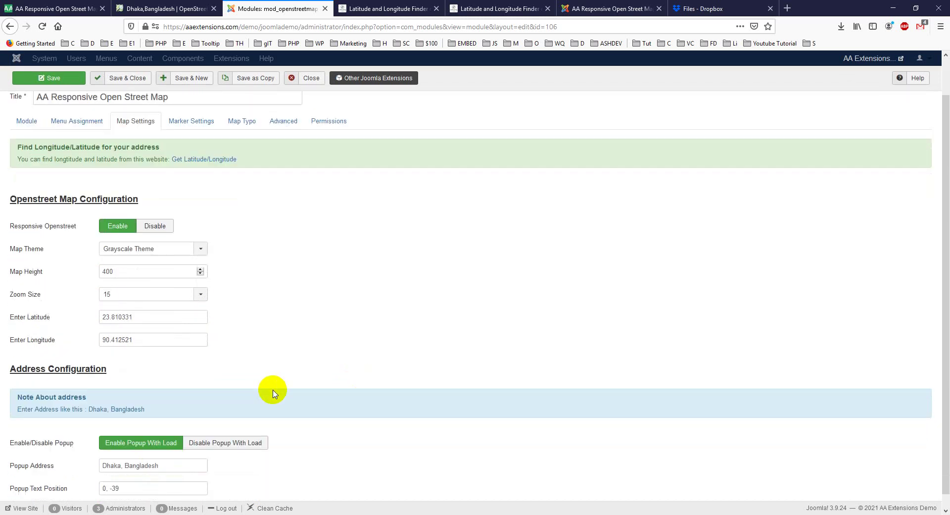
left_click_drag(182, 454, 106, 451)
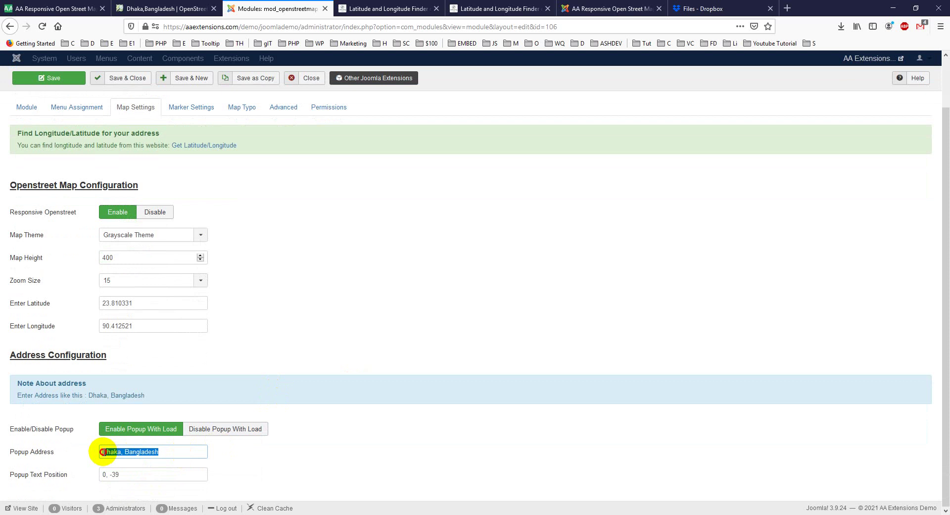
left_click(243, 454)
left_click_drag(168, 451, 97, 451)
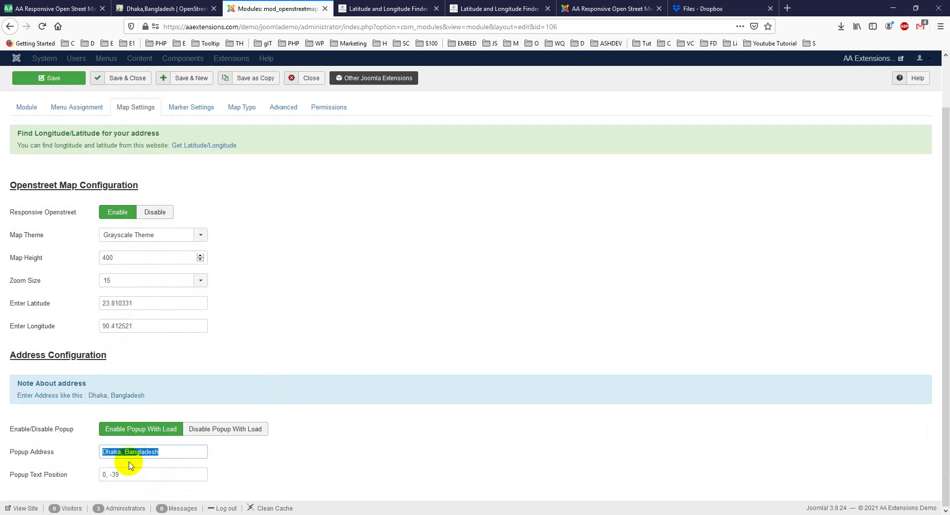
left_click_drag(142, 474, 93, 472)
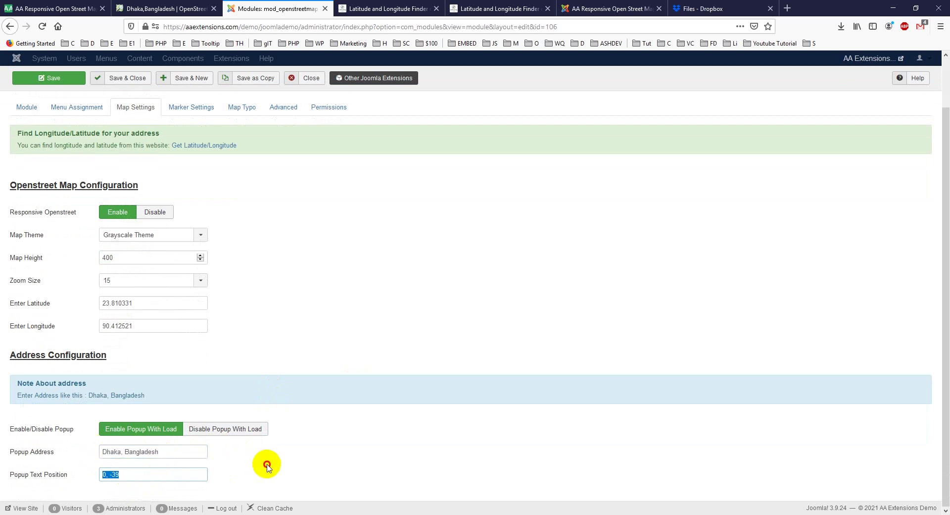
left_click_drag(155, 474, 88, 475)
scroll(267, 406, "up", 2)
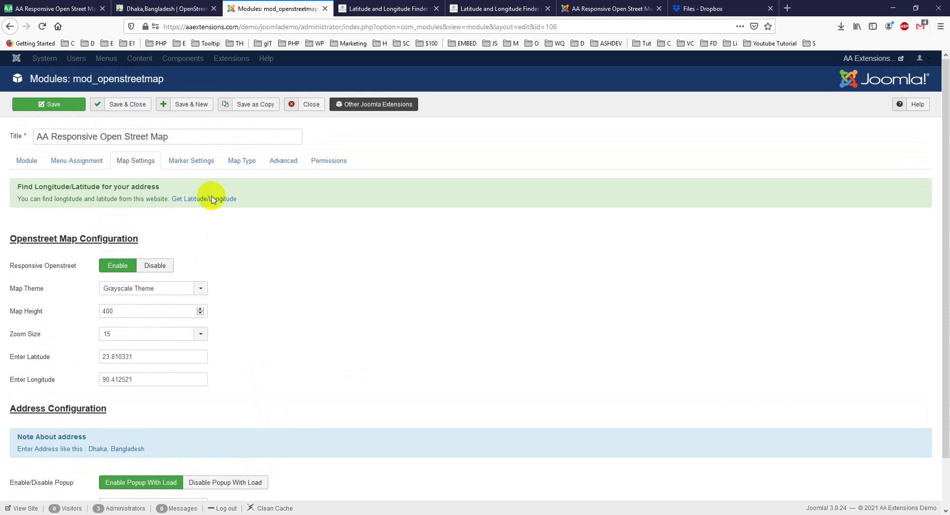
- Try the custom marker icon size and position fields, then revert to premade marker icons
left_click(198, 167)
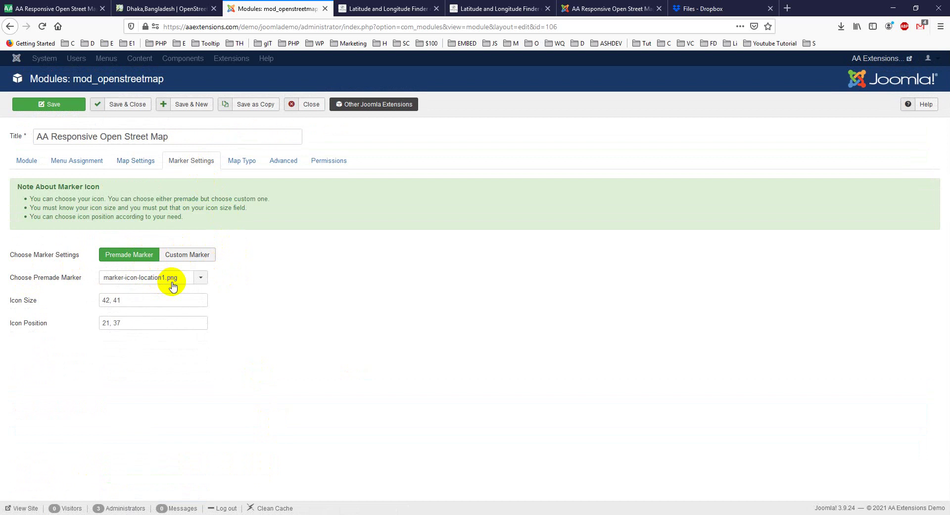
left_click(188, 262)
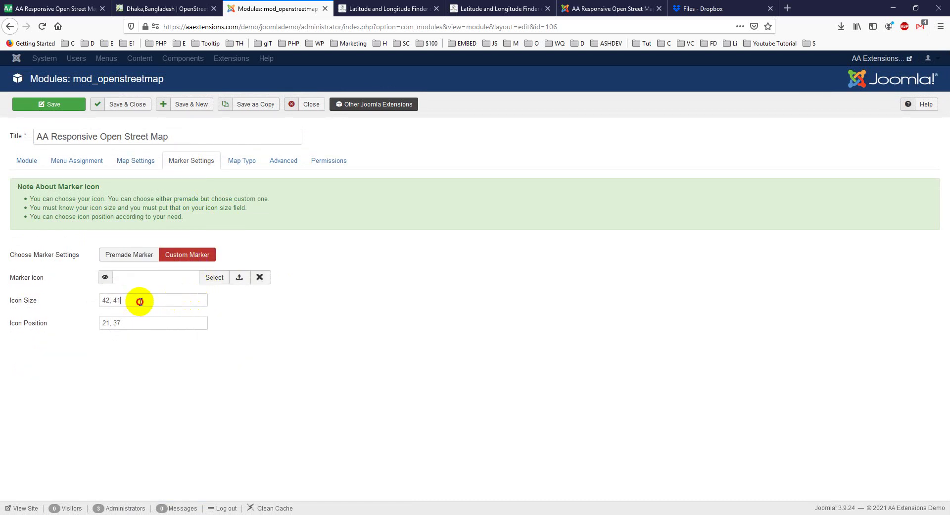
left_click_drag(140, 302, 106, 301)
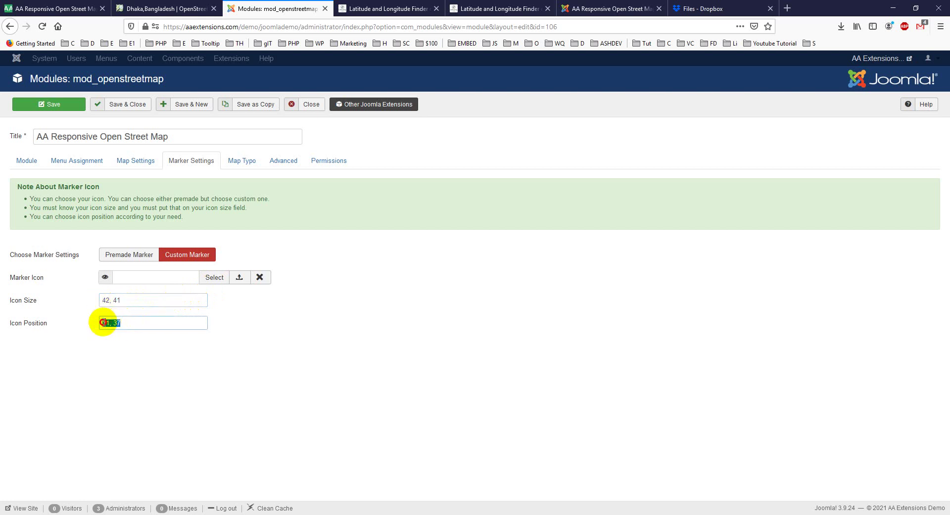
left_click_drag(142, 322, 91, 322)
left_click(163, 336)
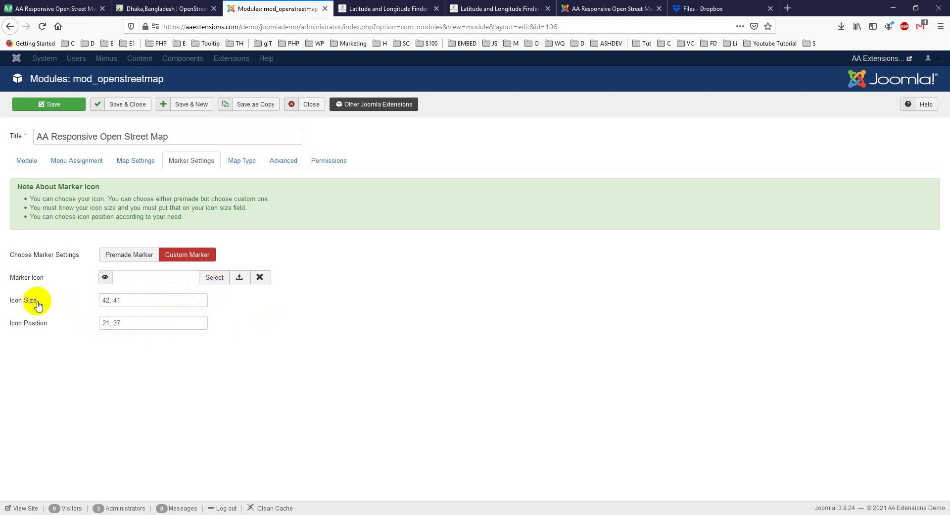
left_click_drag(127, 300, 85, 299)
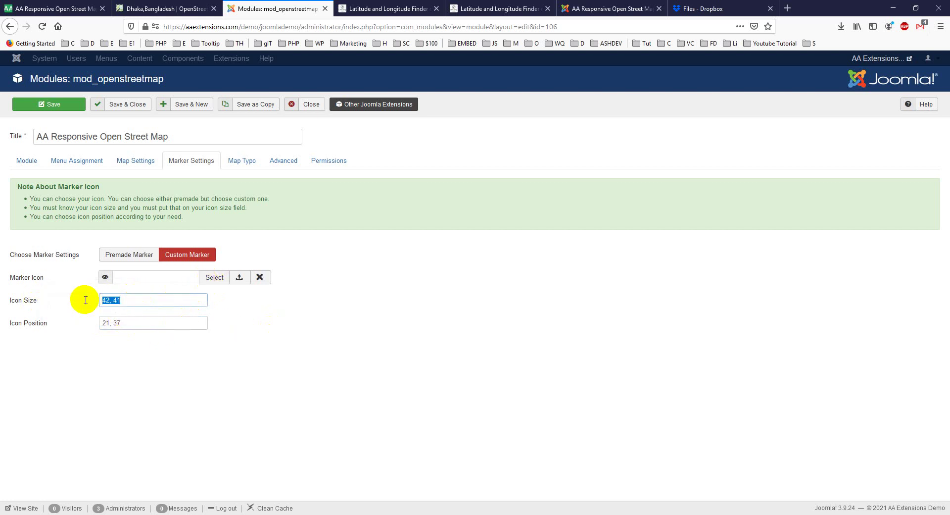
left_click(115, 255)
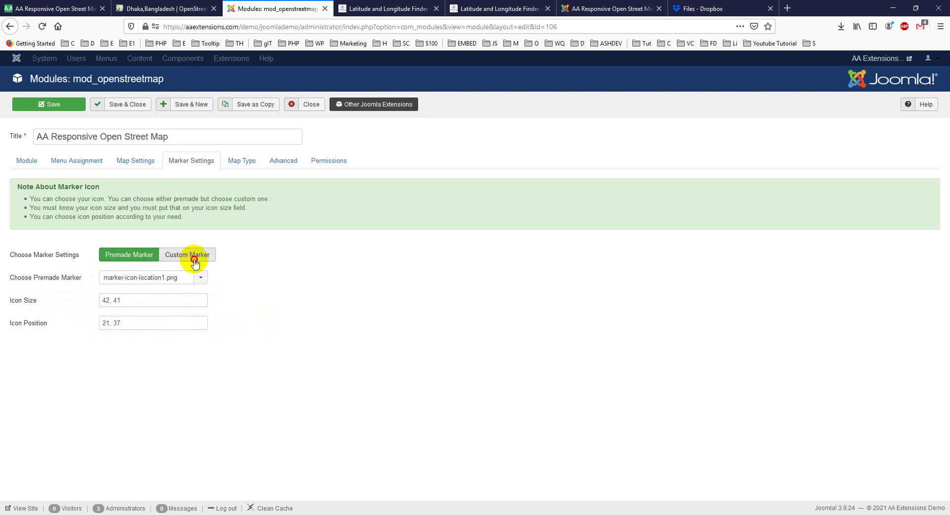
left_click(187, 255)
left_click_drag(136, 299, 101, 300)
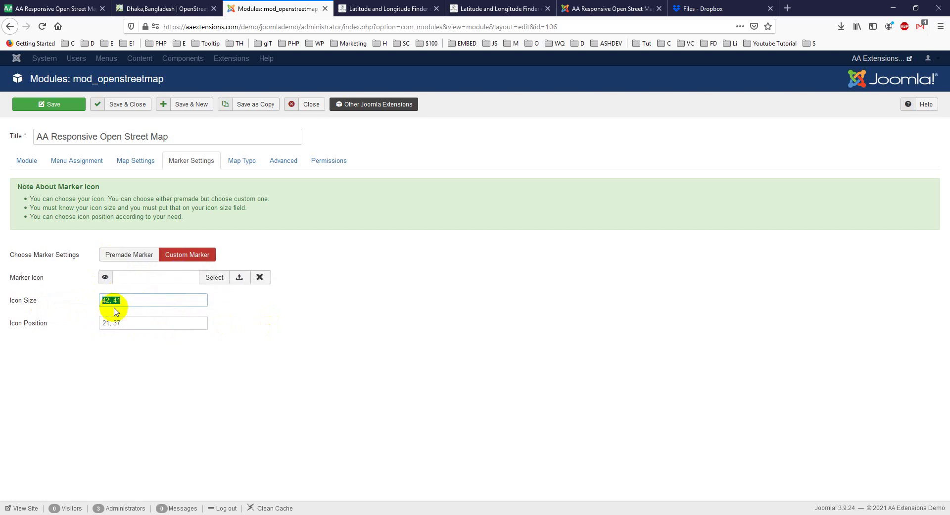
left_click(134, 257)
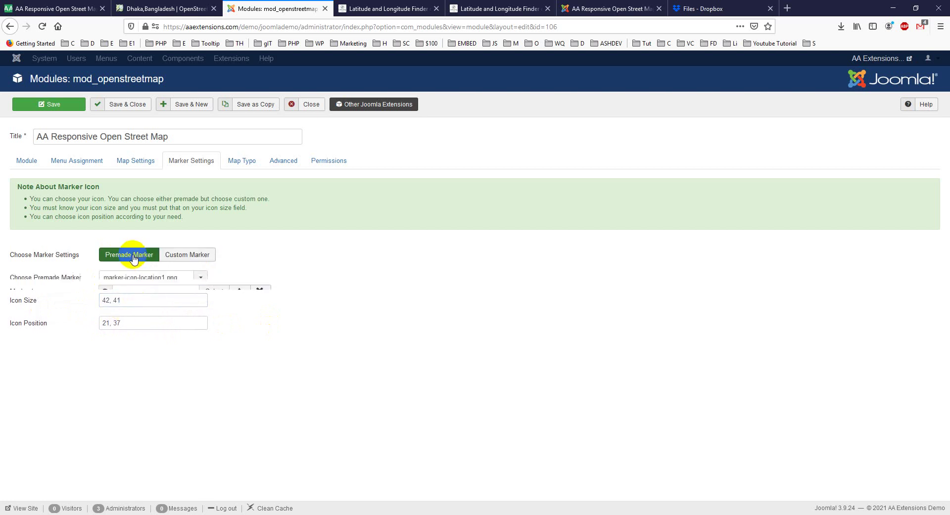
- Browse the premade marker list, keeping marker-icon-location1.png selected
left_click(143, 281)
mouse_move(201, 324)
left_mouse_down()
mouse_move(207, 388)
mouse_move(206, 308)
left_mouse_up()
left_click(225, 303)
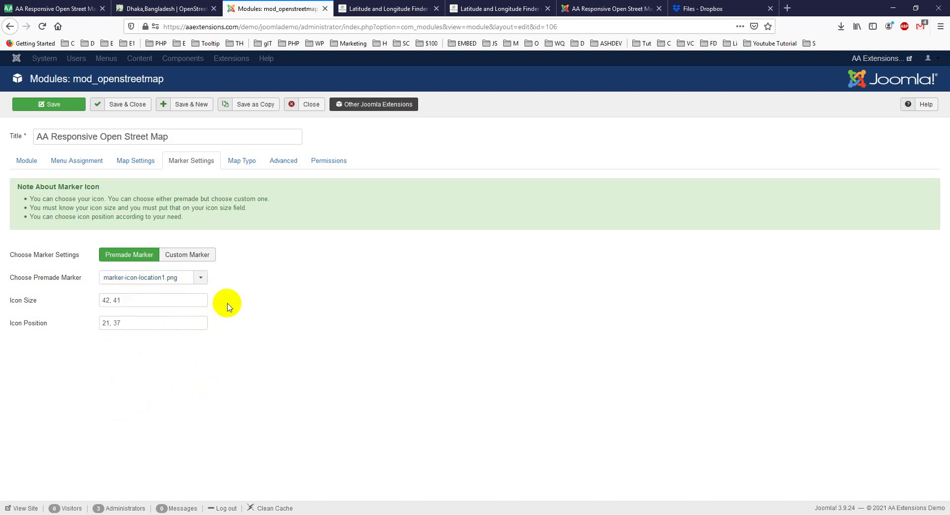
left_click(170, 279)
scroll(198, 324, "down", 3)
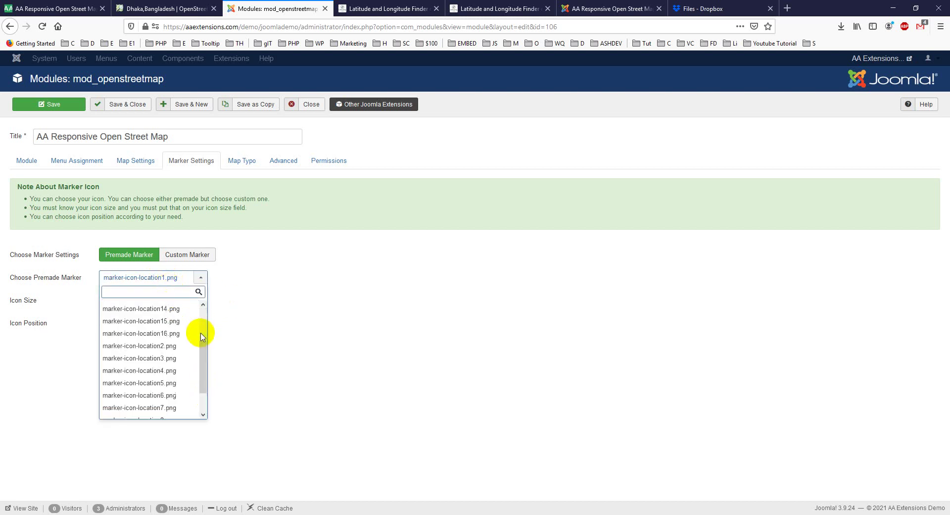
scroll(201, 329, "down", 3)
left_click(251, 311)
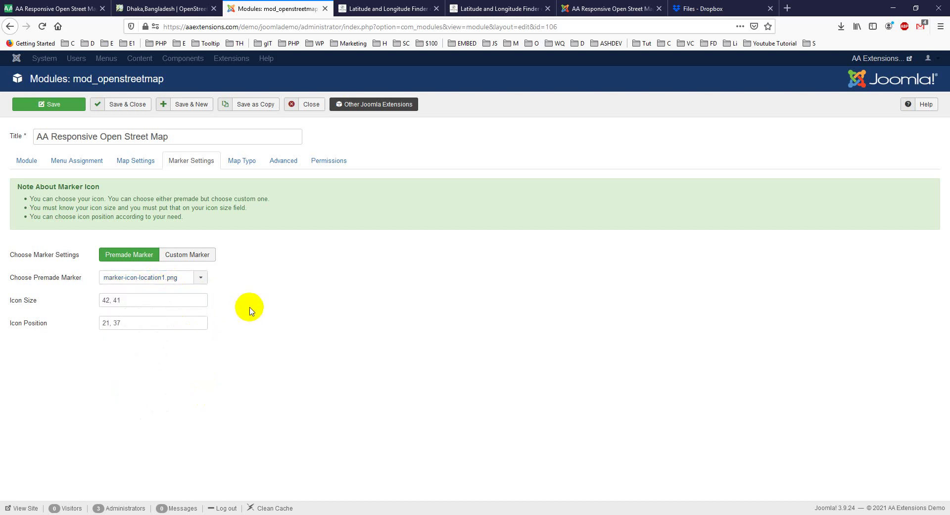
left_click(242, 162)
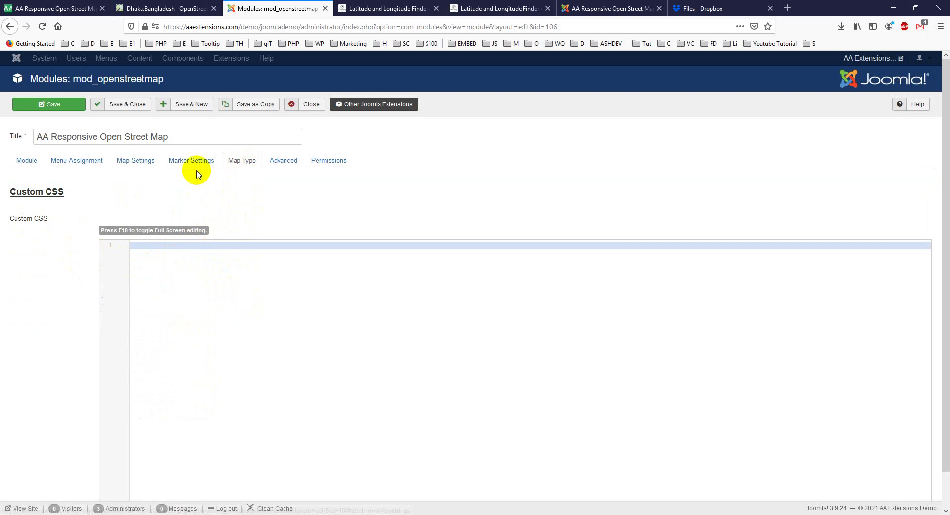
left_click(197, 171)
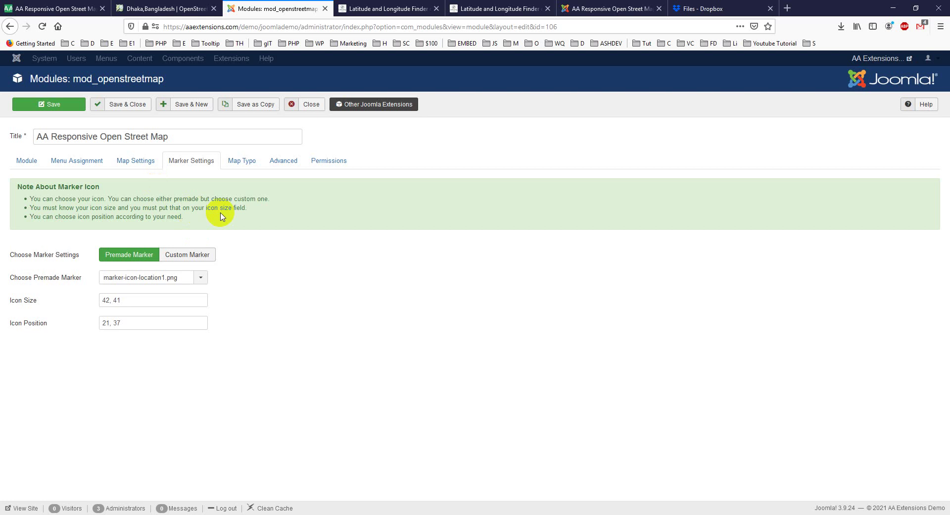
- Save the module with Grayscale Theme and reload the site demo to see the grayscale map
left_click(142, 163)
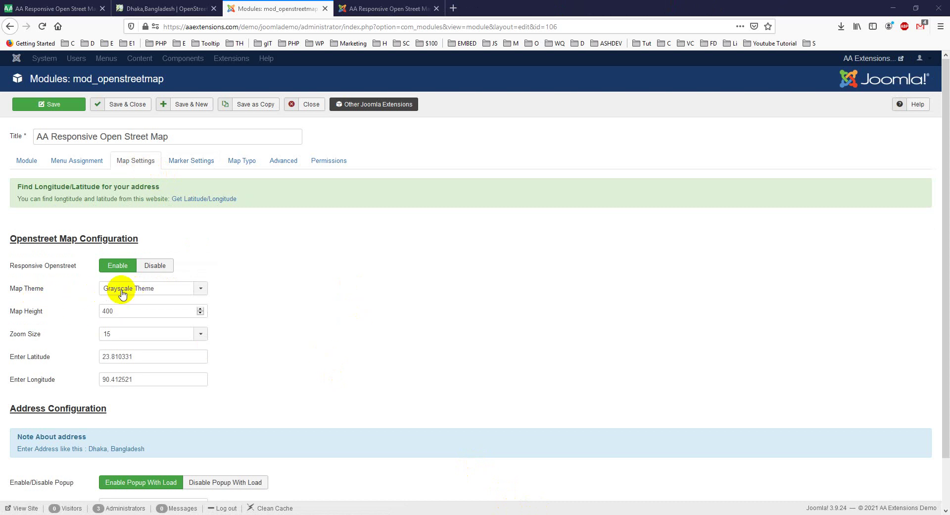
left_click(44, 104)
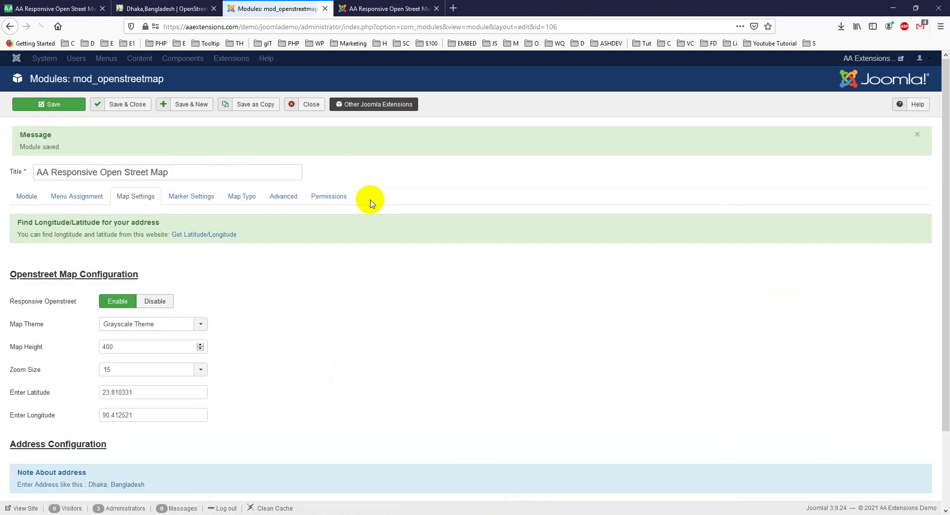
left_click(390, 9)
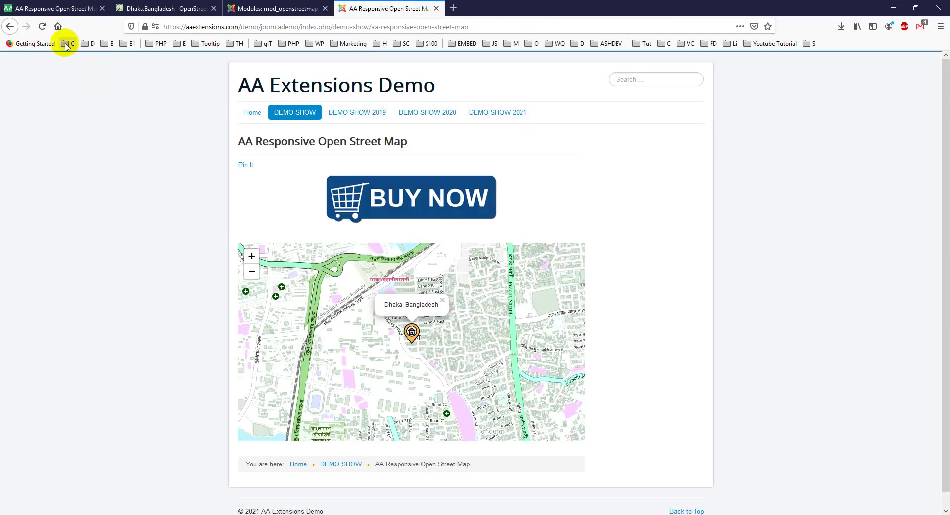
left_click(65, 9)
left_click(41, 26)
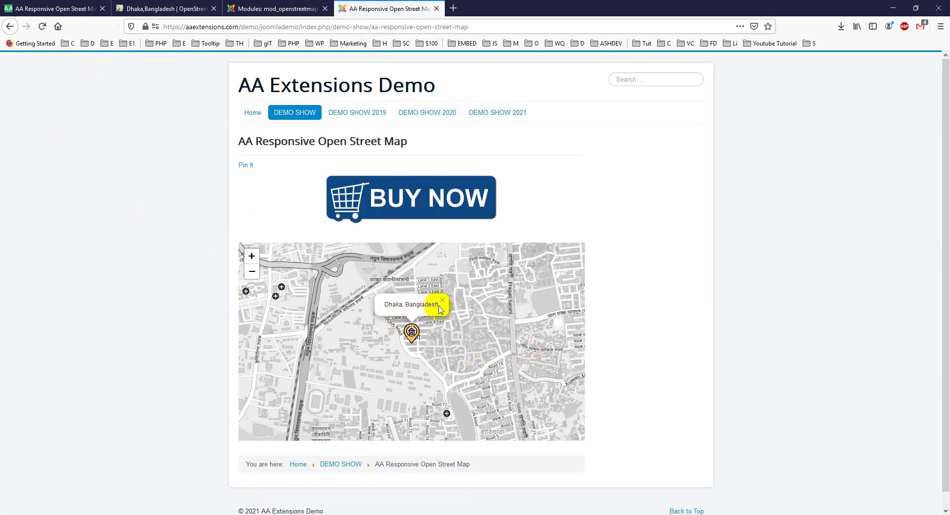
- Replace Dhaka with Savar in the Popup Address and save the module
left_click(274, 9)
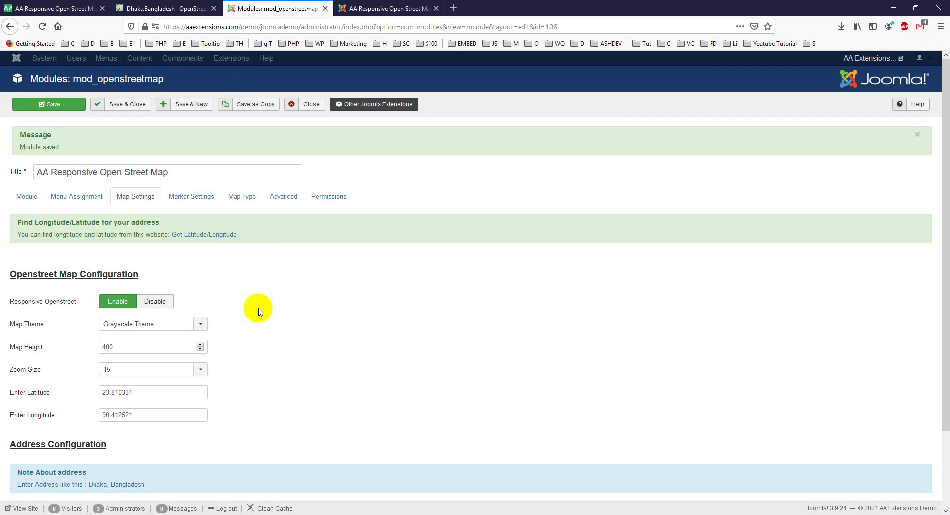
scroll(258, 311, "down", 3)
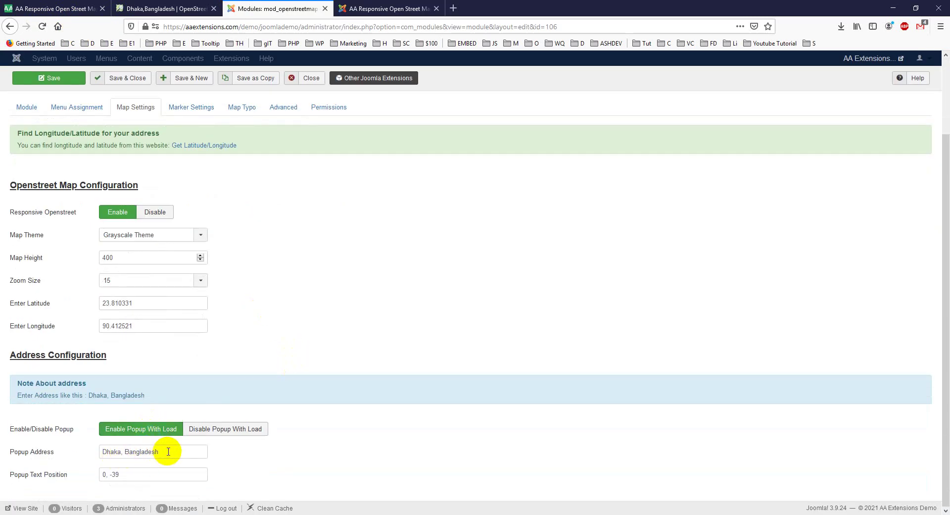
double_click(114, 452)
type("Savar")
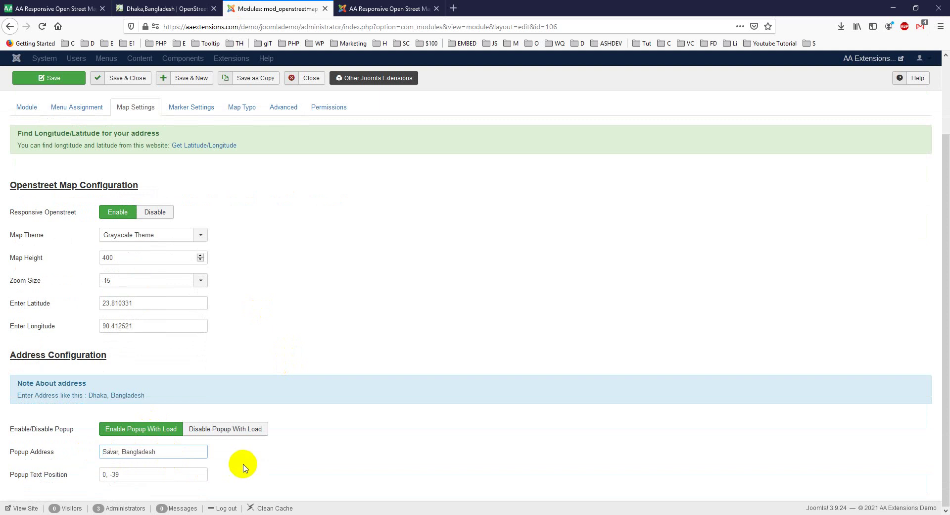
left_click(45, 78)
- Reload the site demo page and check the popup reads Savar, Bangladesh
left_click(379, 6)
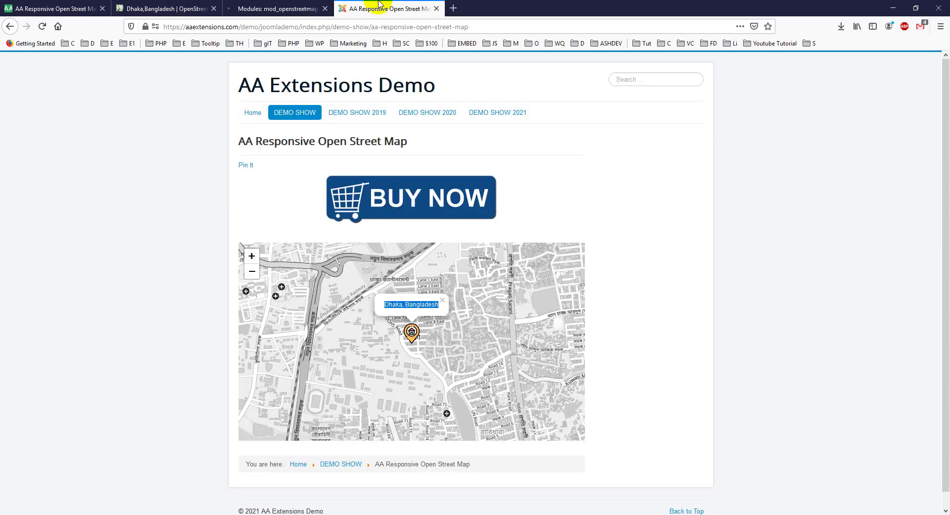
left_click(359, 43)
left_click(528, 309)
left_click(680, 284)
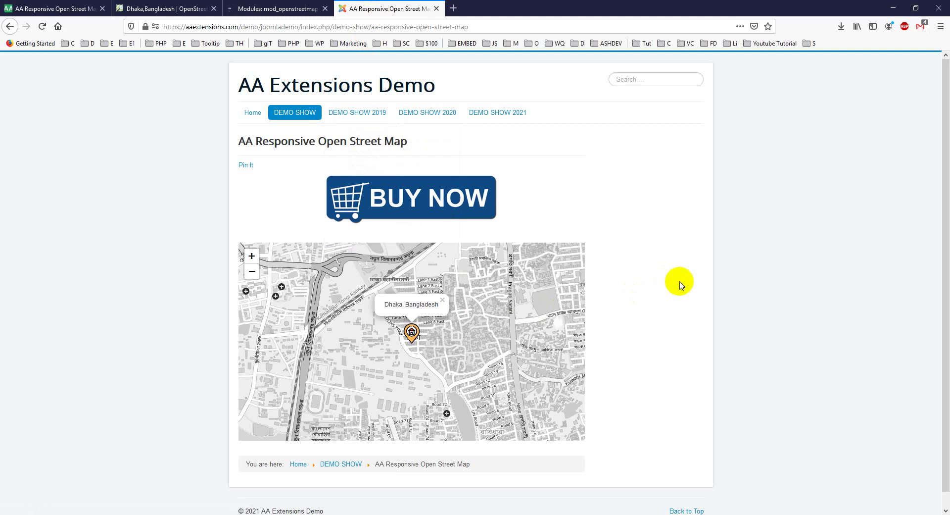
left_click(42, 26)
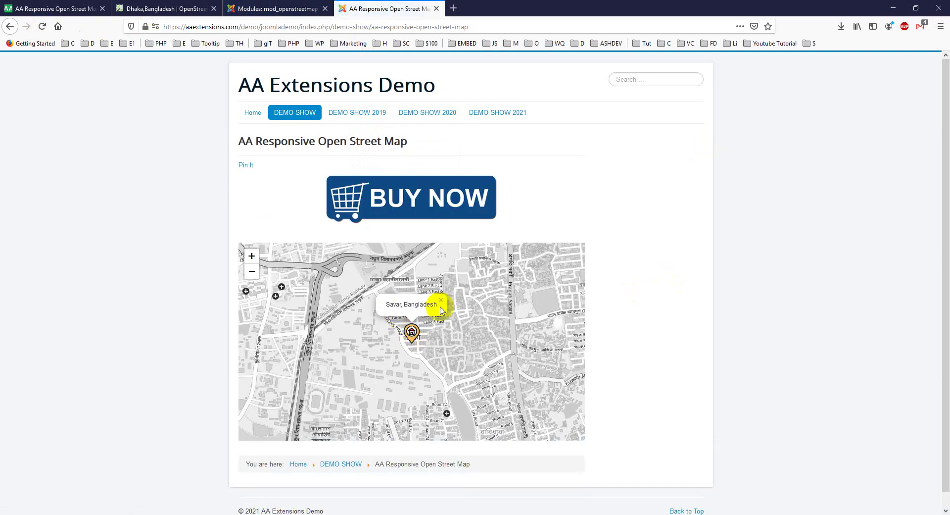
- Choose marker-icon-location10.png as the premade marker, save, and view it on the site map
left_click(279, 9)
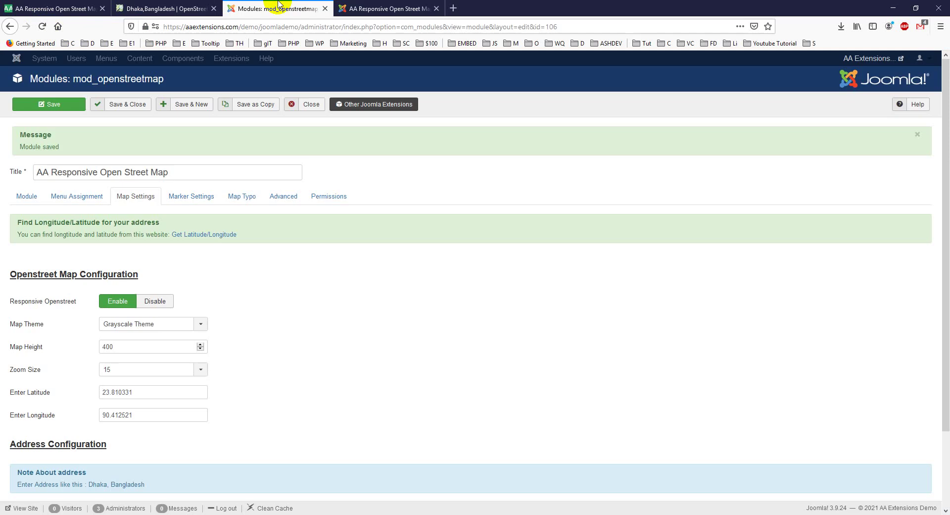
left_click(191, 197)
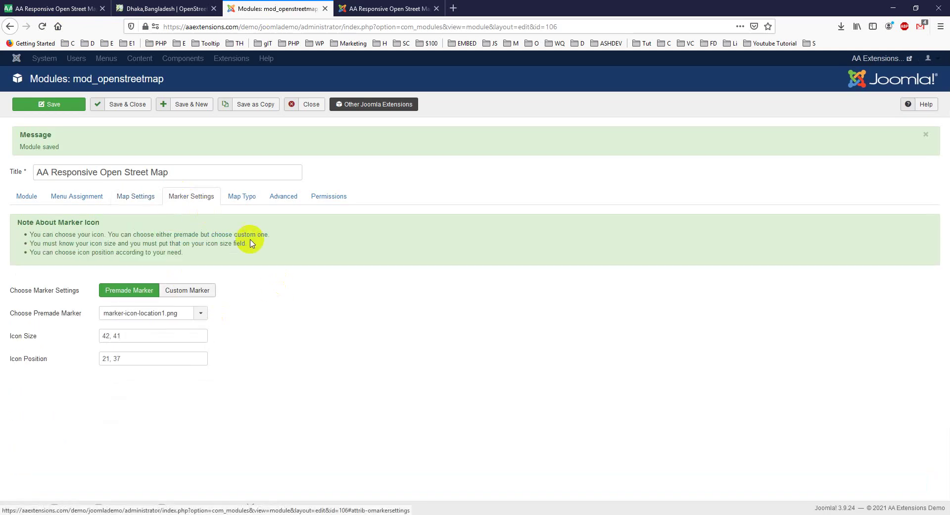
left_click(162, 313)
left_click(159, 354)
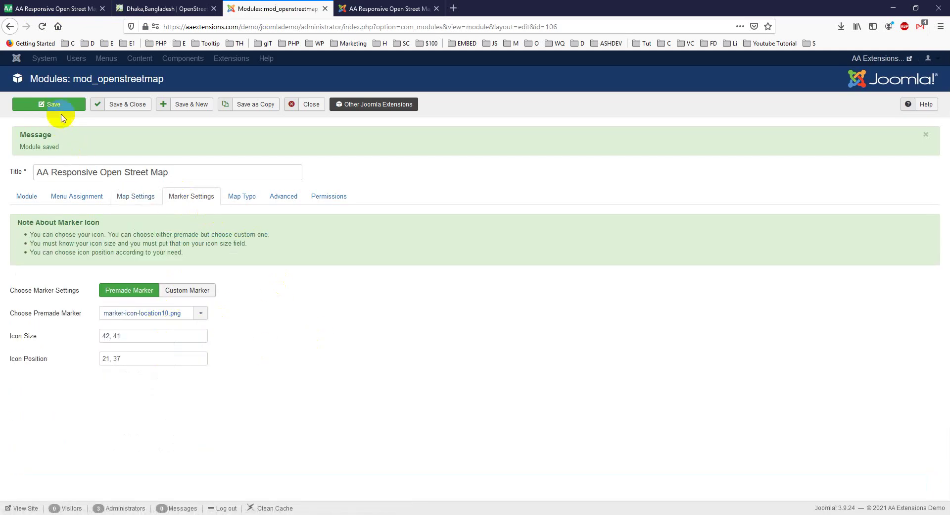
left_click(58, 105)
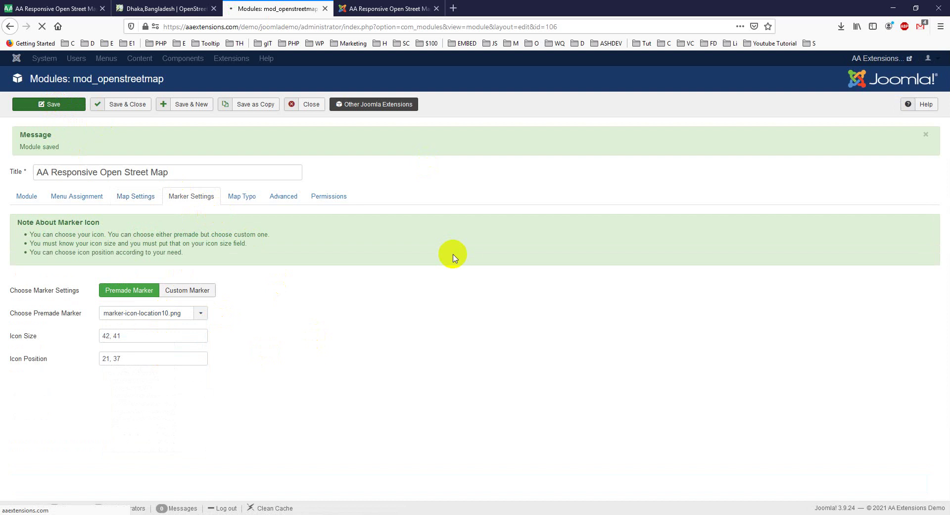
left_click(388, 8)
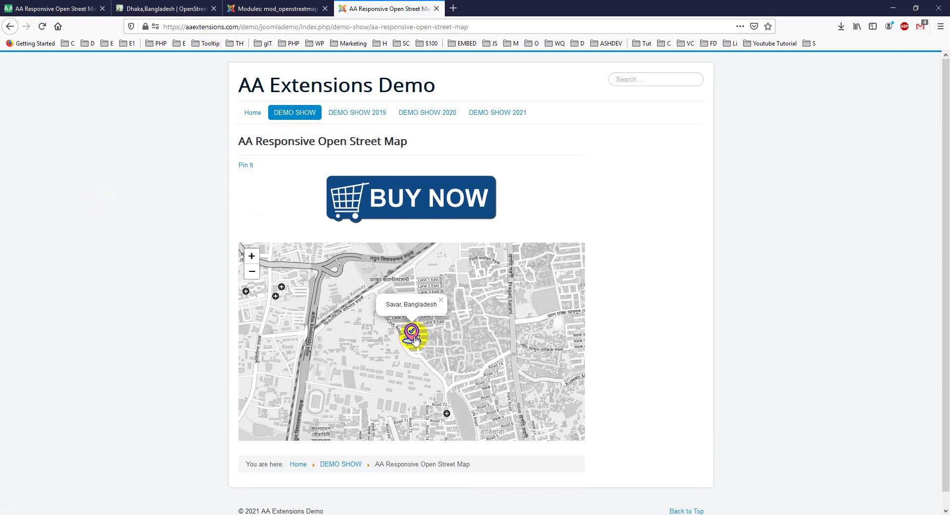
left_click(278, 5)
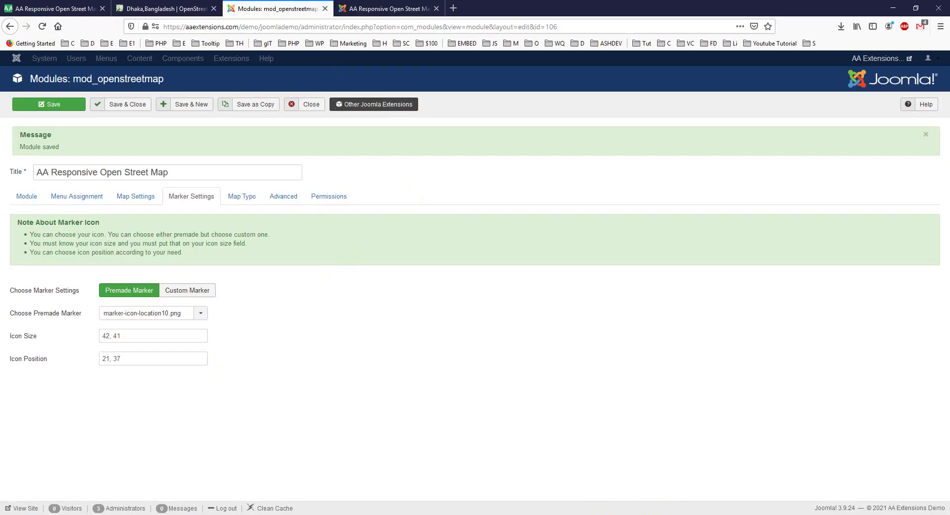
- Return to the AA Responsive Open Street Map product page and view its $12.00 price at the top
left_click(49, 8)
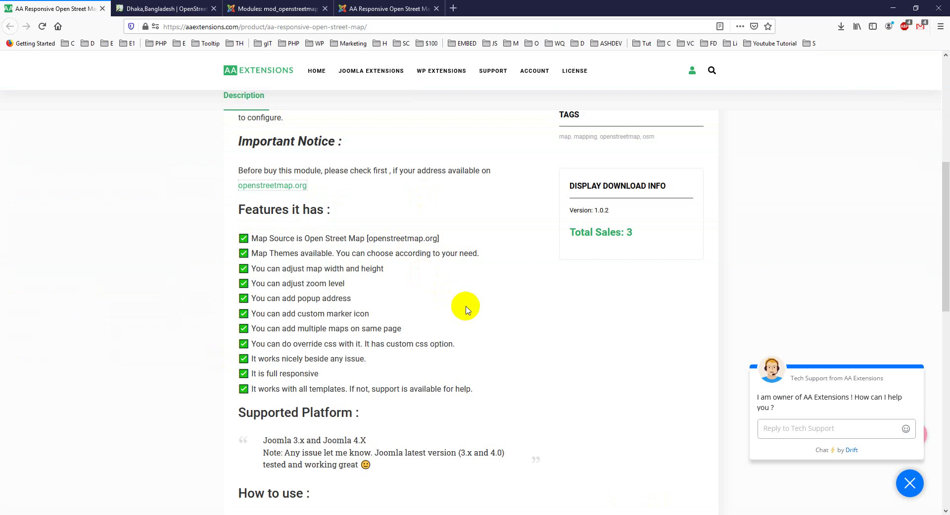
scroll(465, 310, "up", 5)
scroll(462, 311, "up", 2)
scroll(498, 243, "up", 2)
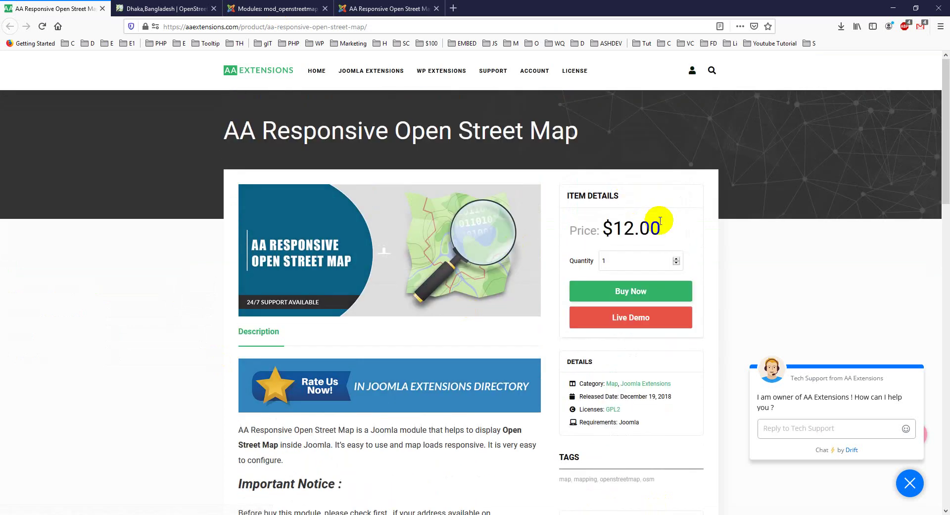